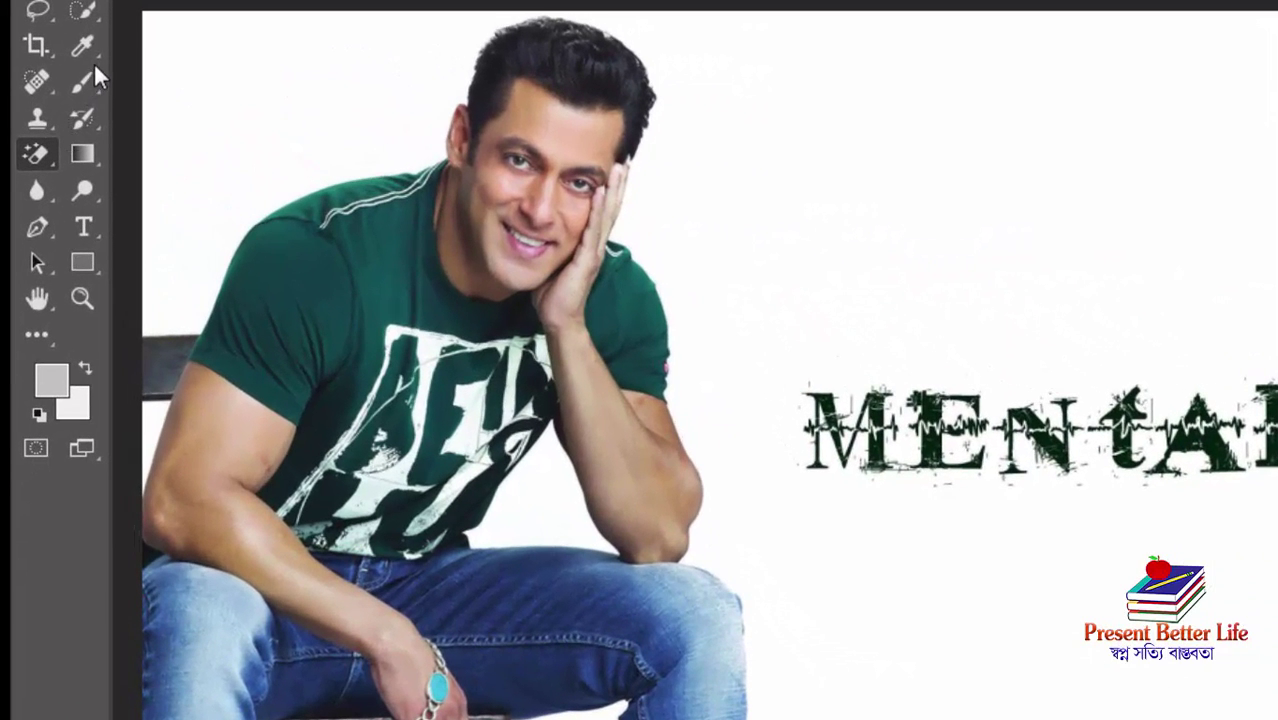
# - Switch to the Magic Eraser Tool and unlock the 12160.jpg Background into an editable Layer 0
pyautogui.rightClick(41, 150)
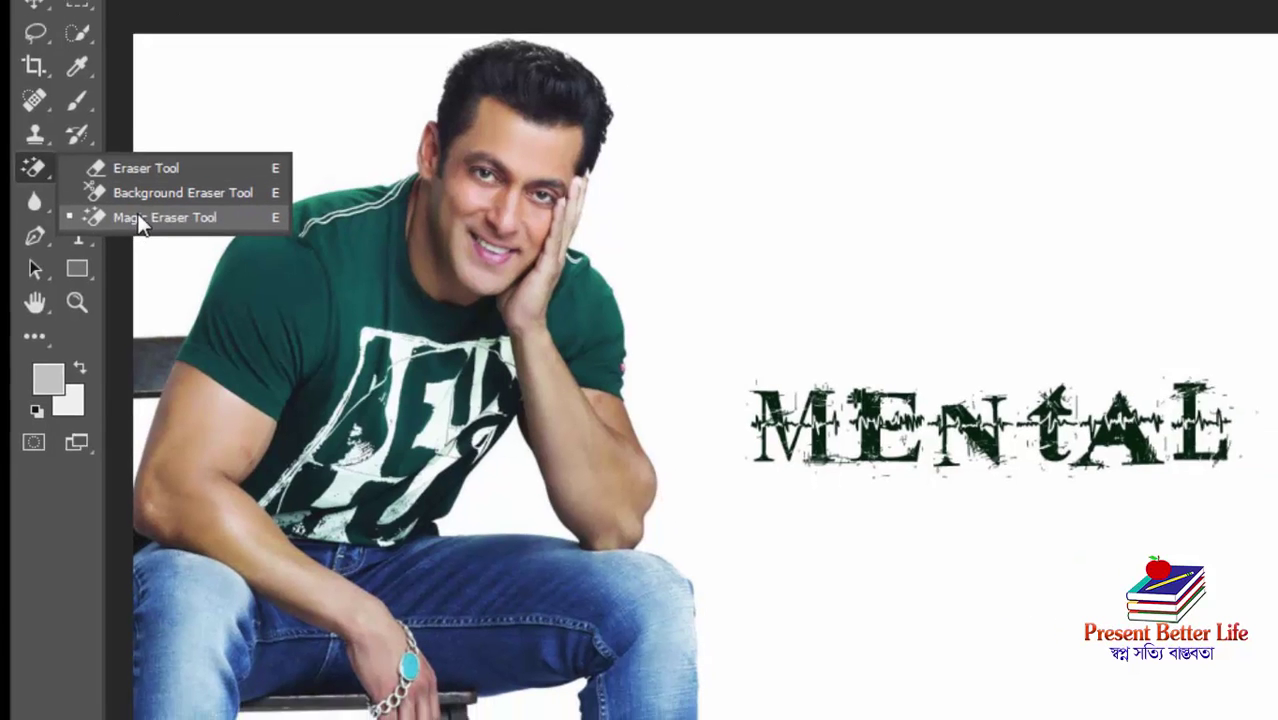
pyautogui.click(147, 208)
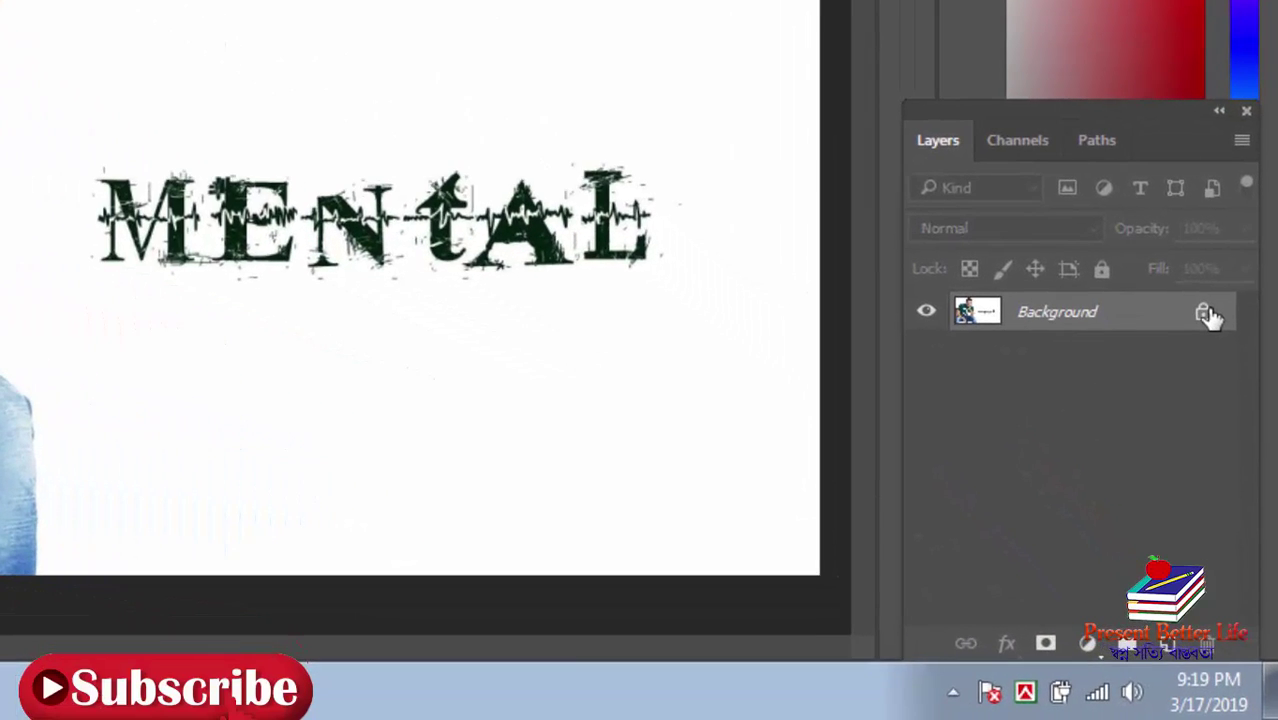
pyautogui.click(1204, 314)
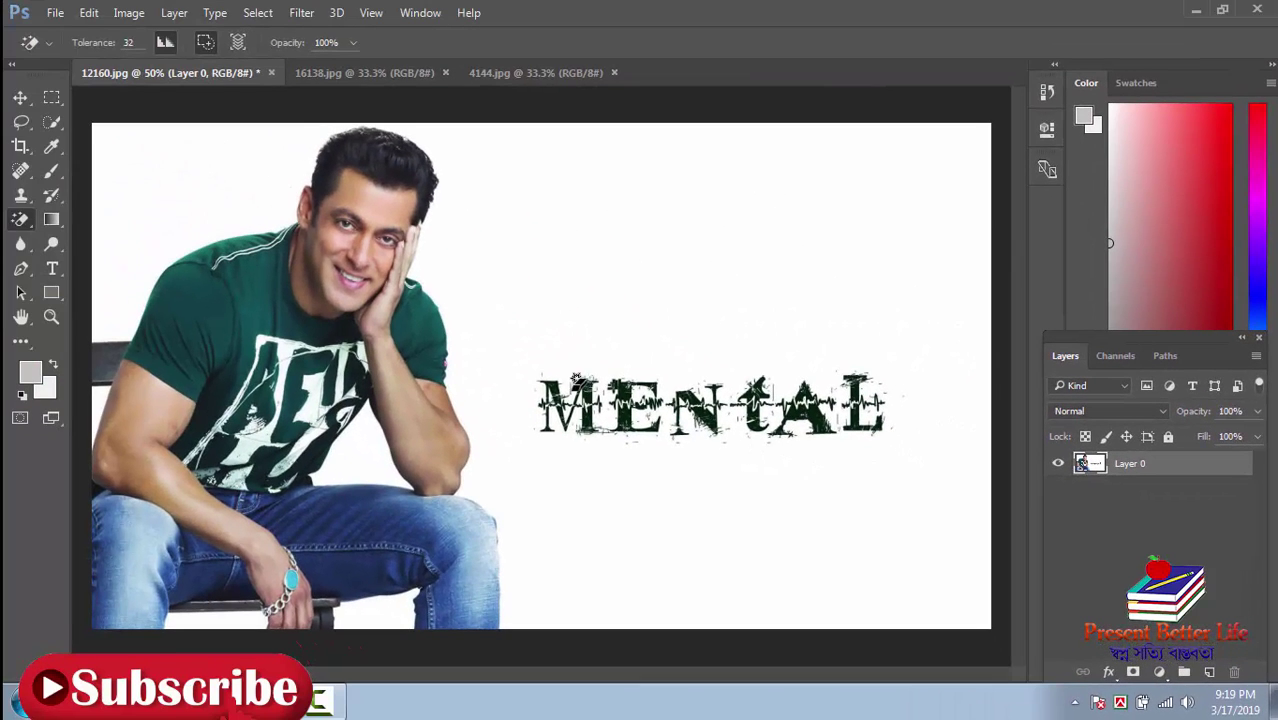
# - Erase 12160.jpg's white background with one Magic Eraser click, then zoom out and back in
pyautogui.click(688, 185)
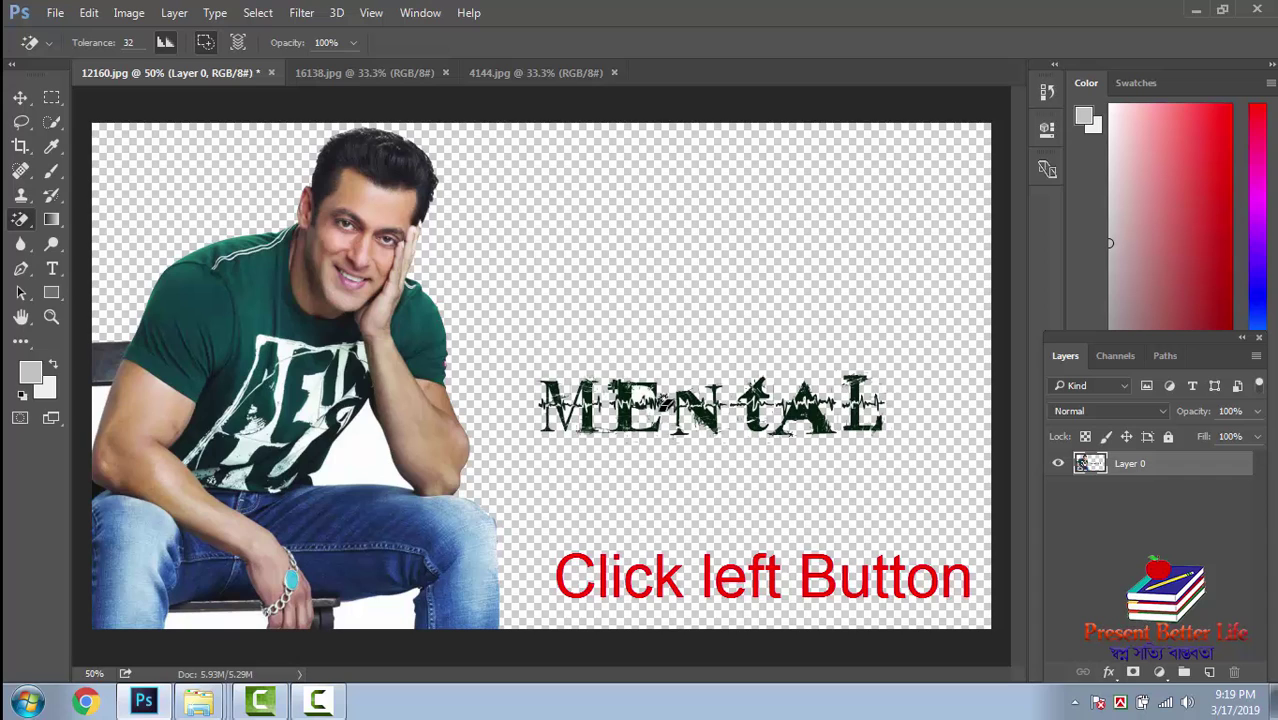
pyautogui.hotkey('ctrl', '-')
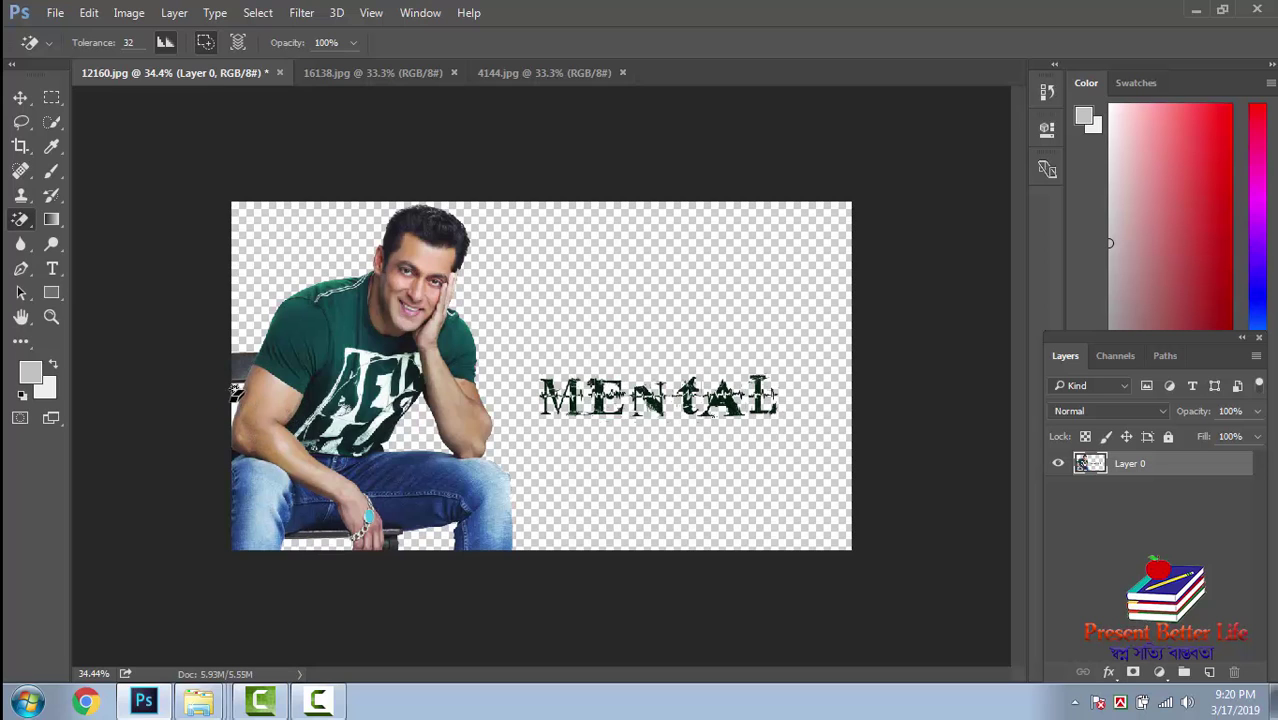
pyautogui.hotkey('ctrl', '+')
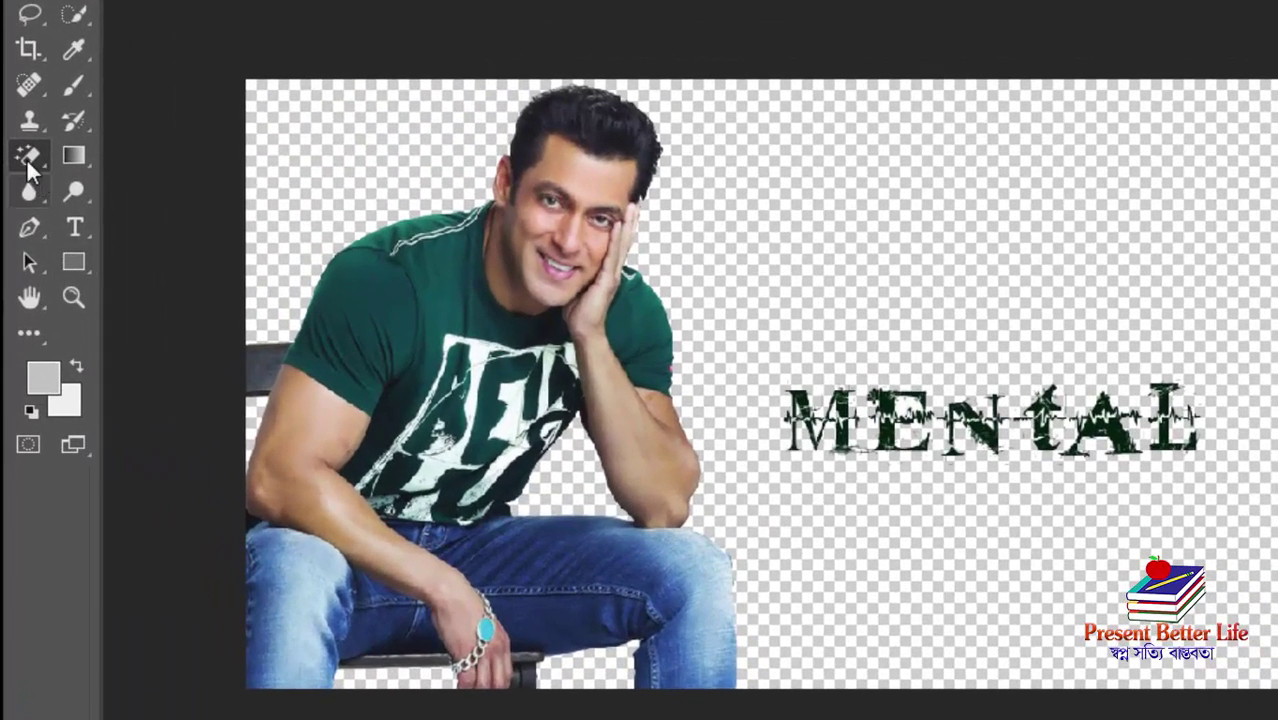
# - Paint out the MENTAL text with an enlarged plain Eraser brush, leaving only the seated man
pyautogui.rightClick(26, 160)
pyautogui.click(160, 154)
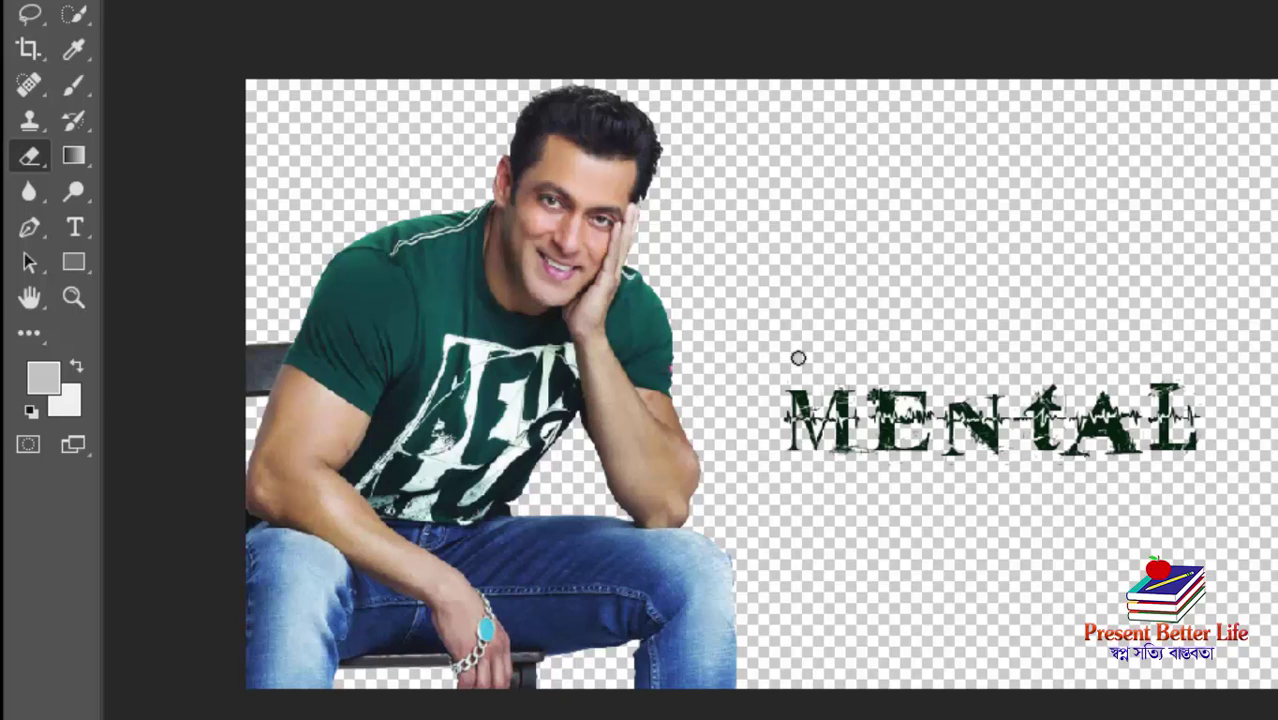
pyautogui.press(']')
pyautogui.press(']')
pyautogui.press(']')
pyautogui.press(']')
pyautogui.press(']')
pyautogui.press(']')
pyautogui.press(']')
pyautogui.moveTo(797, 383)
pyautogui.mouseDown()
pyautogui.moveTo(1244, 405)
pyautogui.moveTo(779, 388)
pyautogui.mouseUp()
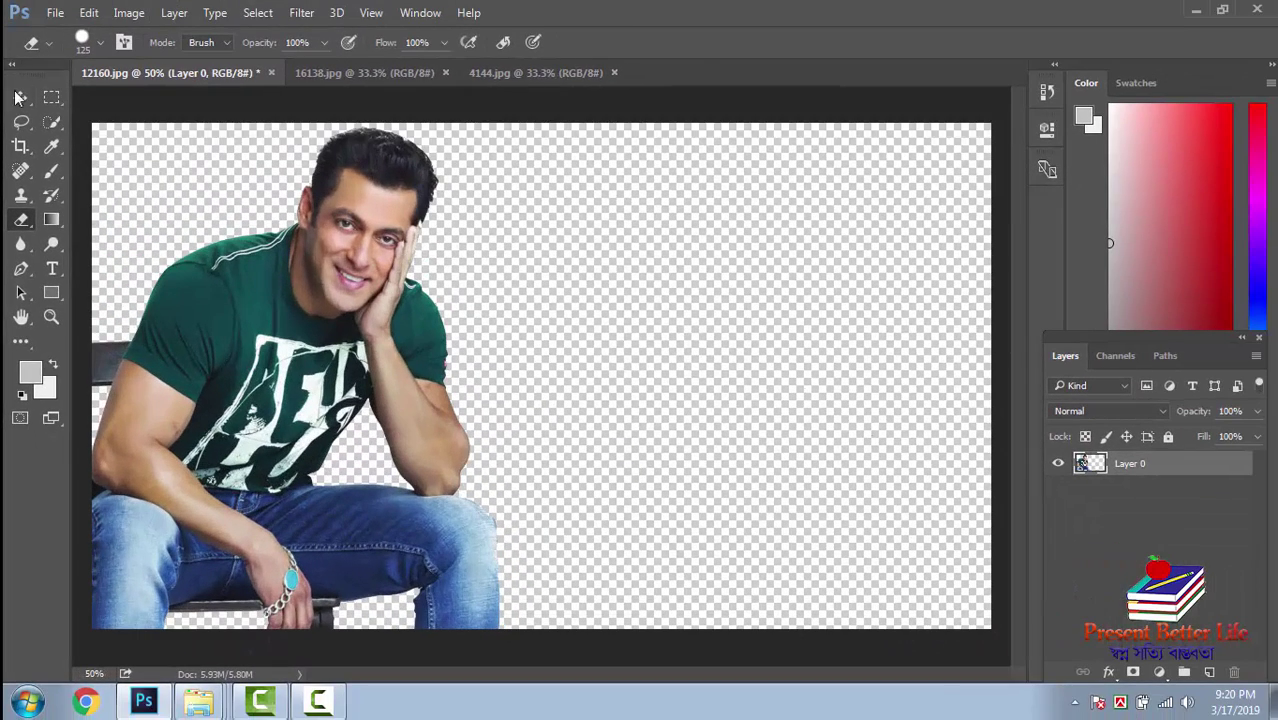
pyautogui.click(20, 97)
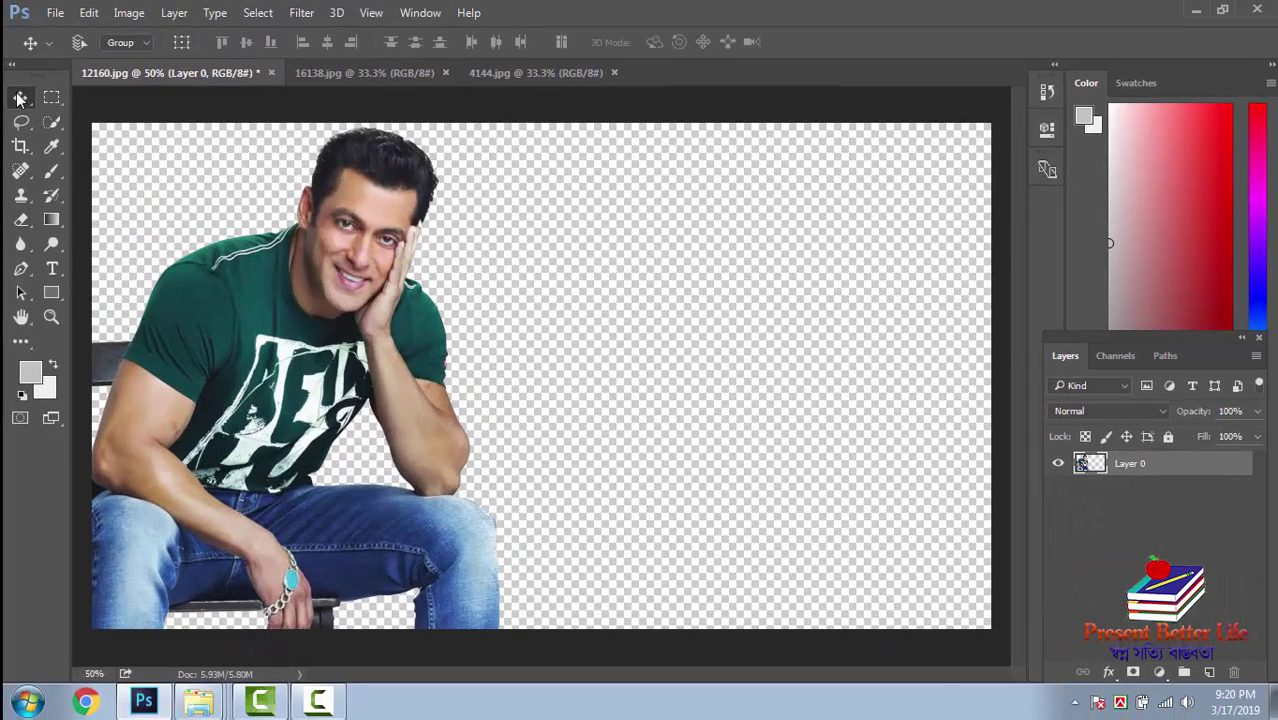
# - On 16138.jpg, Magic Erase the grey background, including the top-right corner, to transparency
pyautogui.click(368, 78)
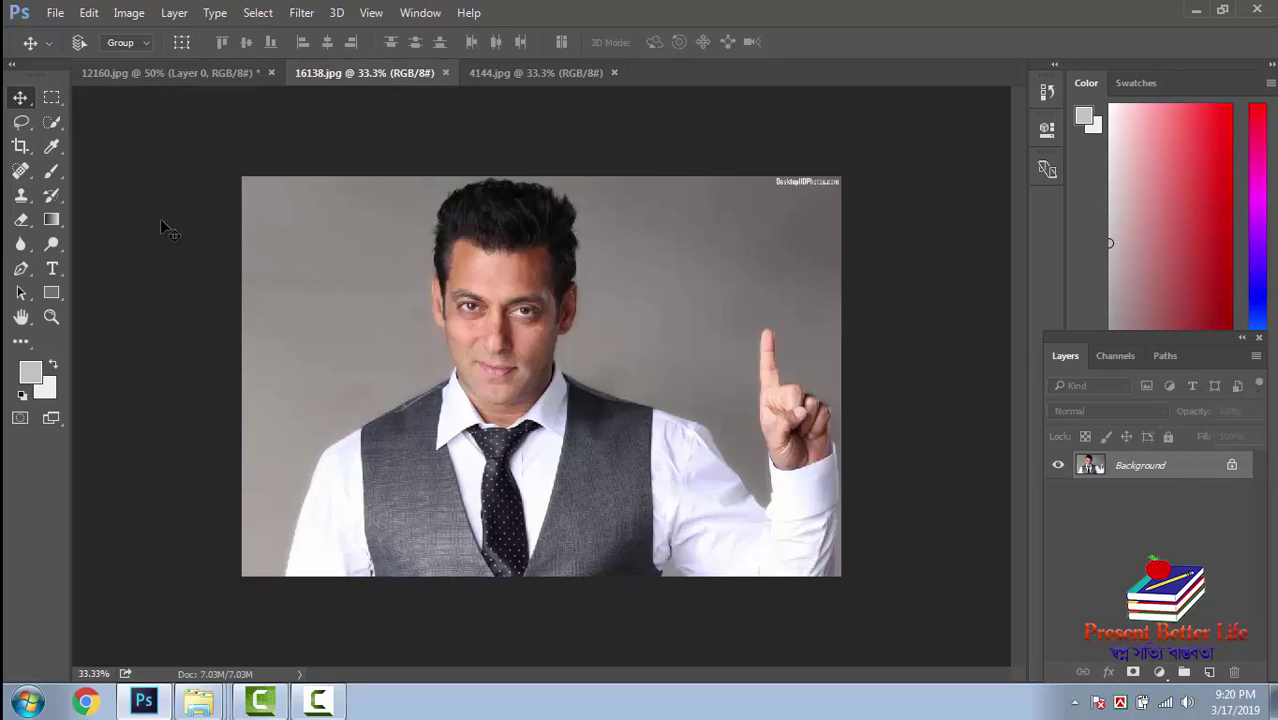
pyautogui.click(20, 220)
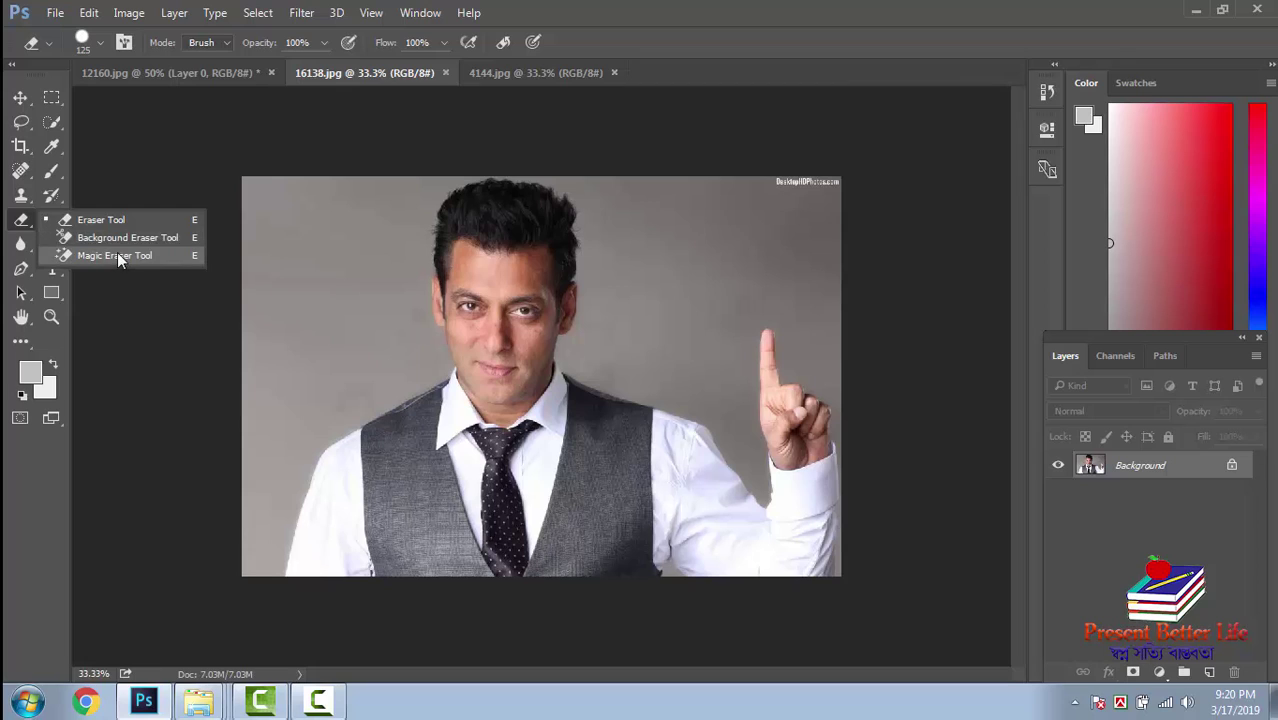
pyautogui.click(118, 256)
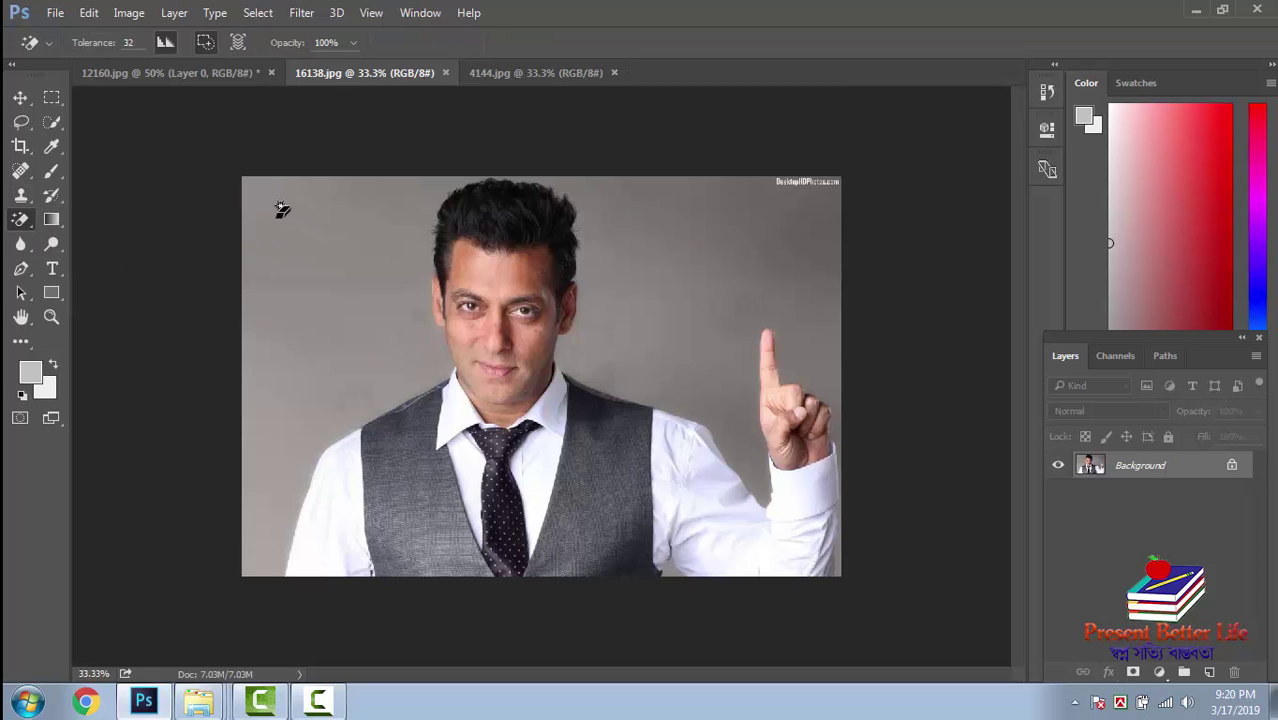
pyautogui.click(282, 210)
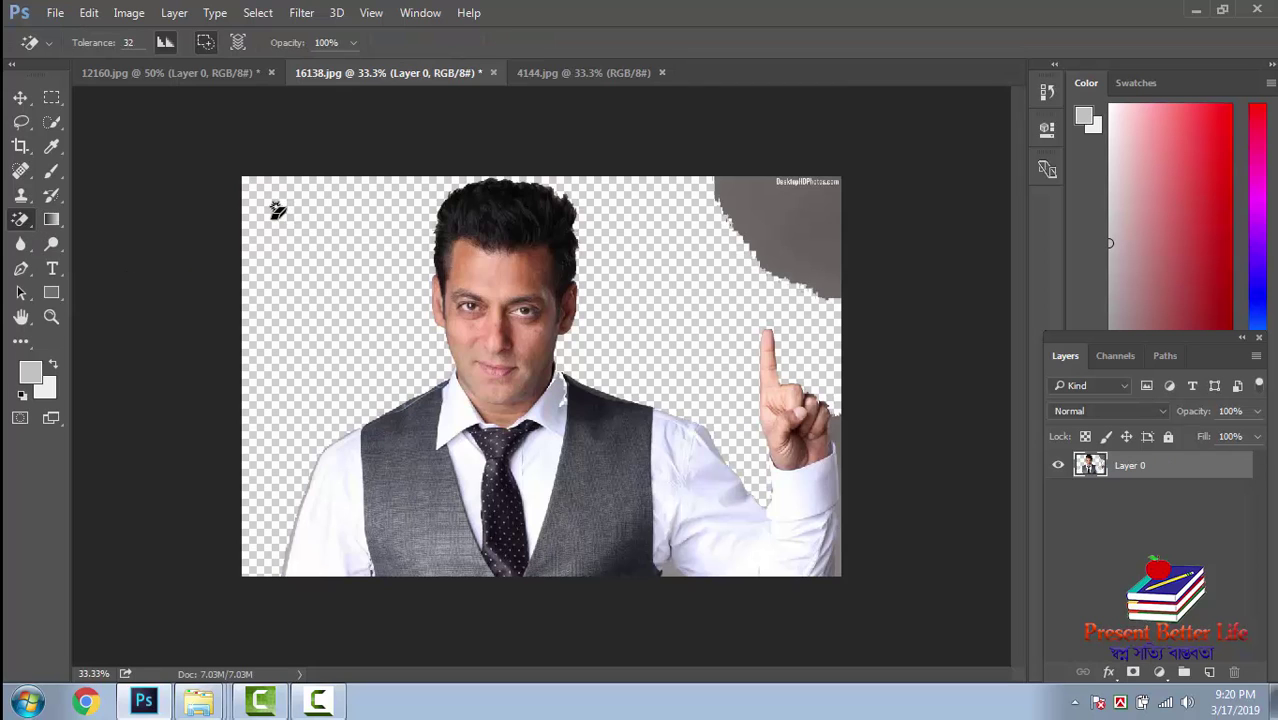
pyautogui.click(786, 209)
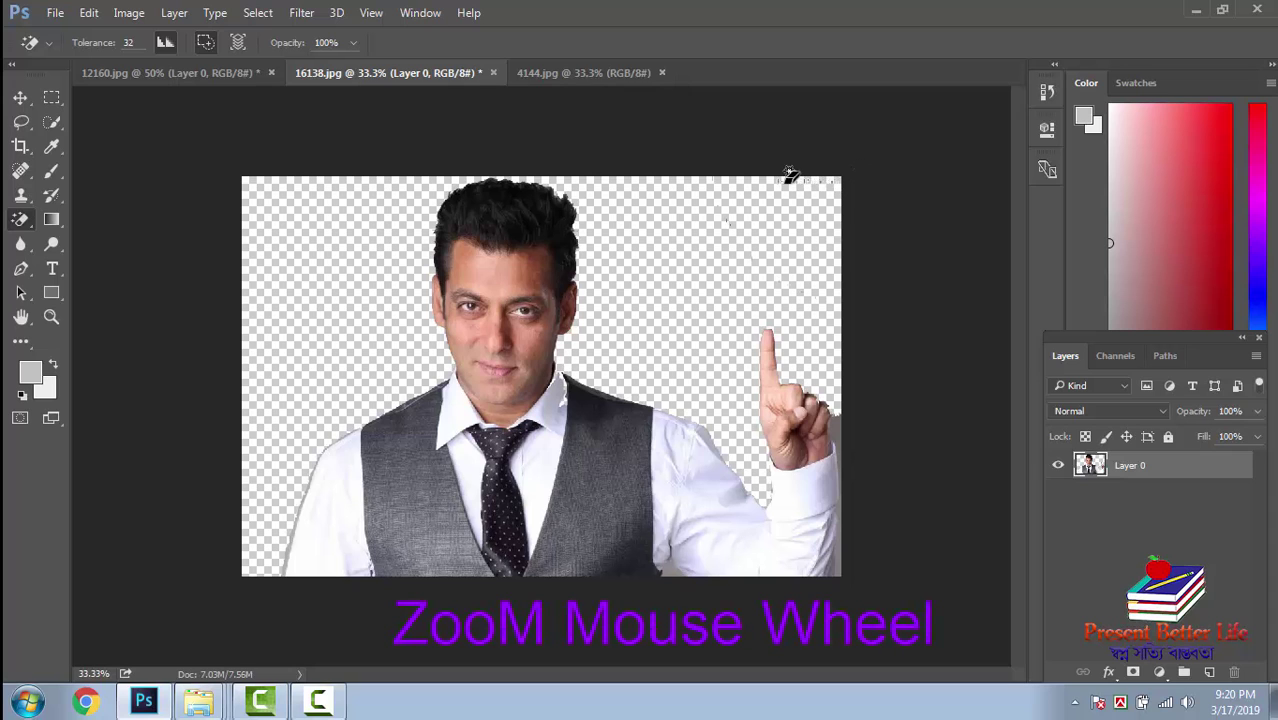
pyautogui.scroll(1, 106, 257)
pyautogui.scroll(1, 106, 257)
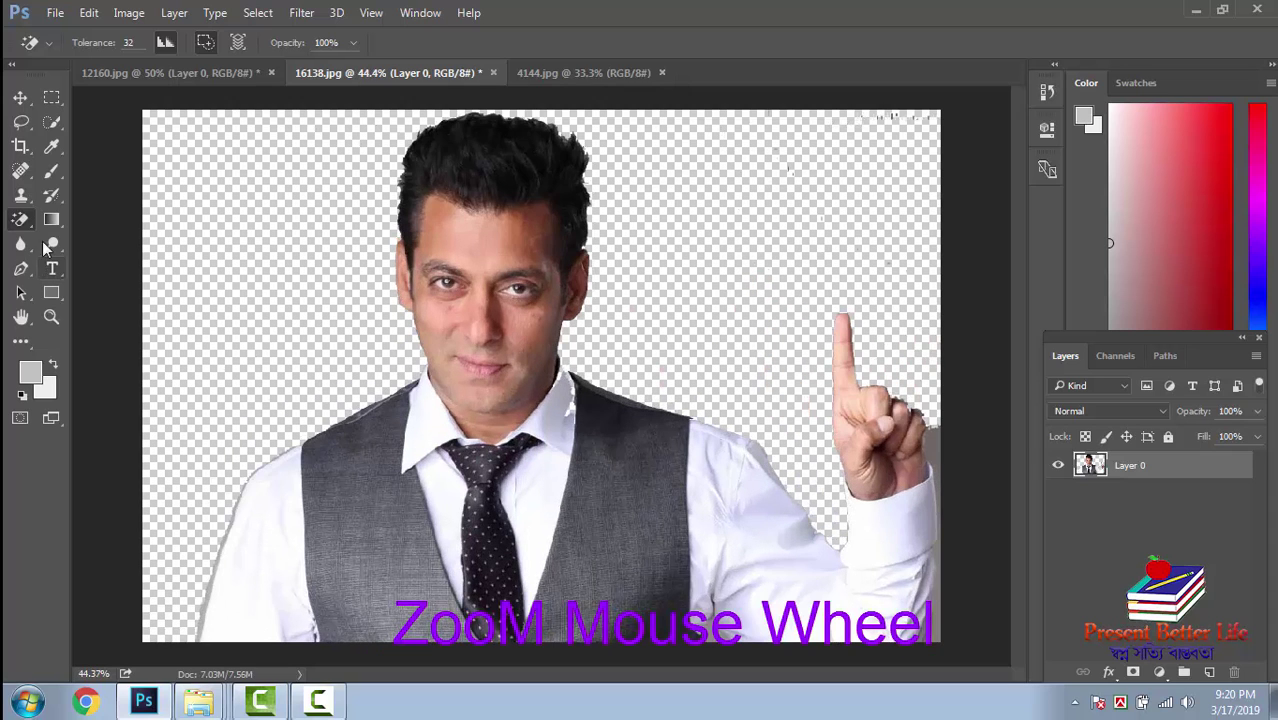
# - With a 35-pixel plain Eraser brush, erase the leftover grey to the right of the fingers
pyautogui.rightClick(20, 219)
pyautogui.click(90, 214)
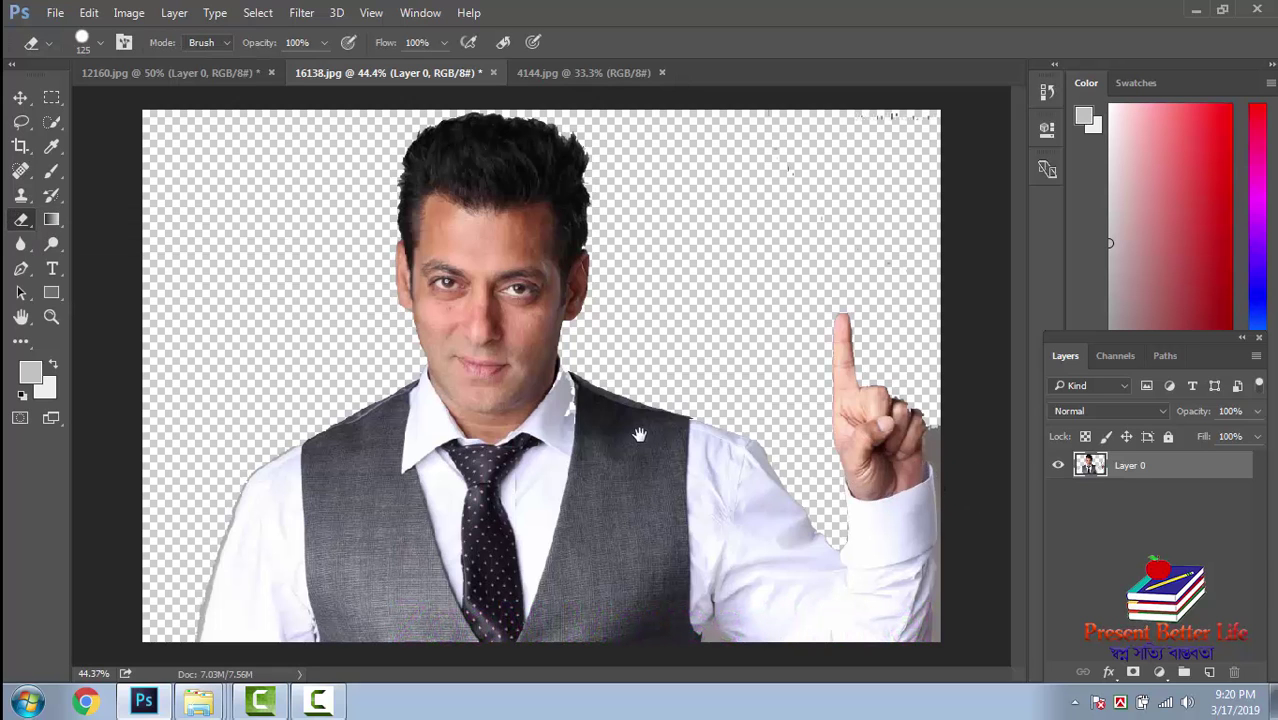
pyautogui.scroll(2, 941, 451)
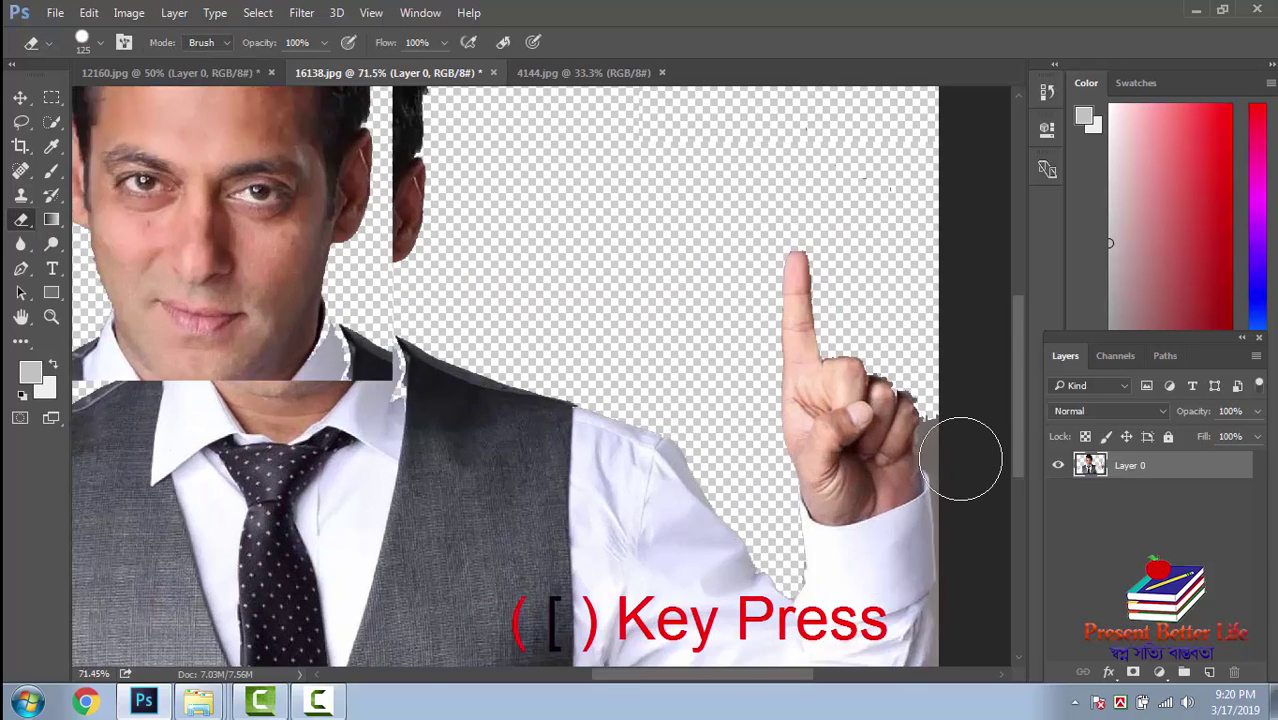
pyautogui.scroll(2, 964, 456)
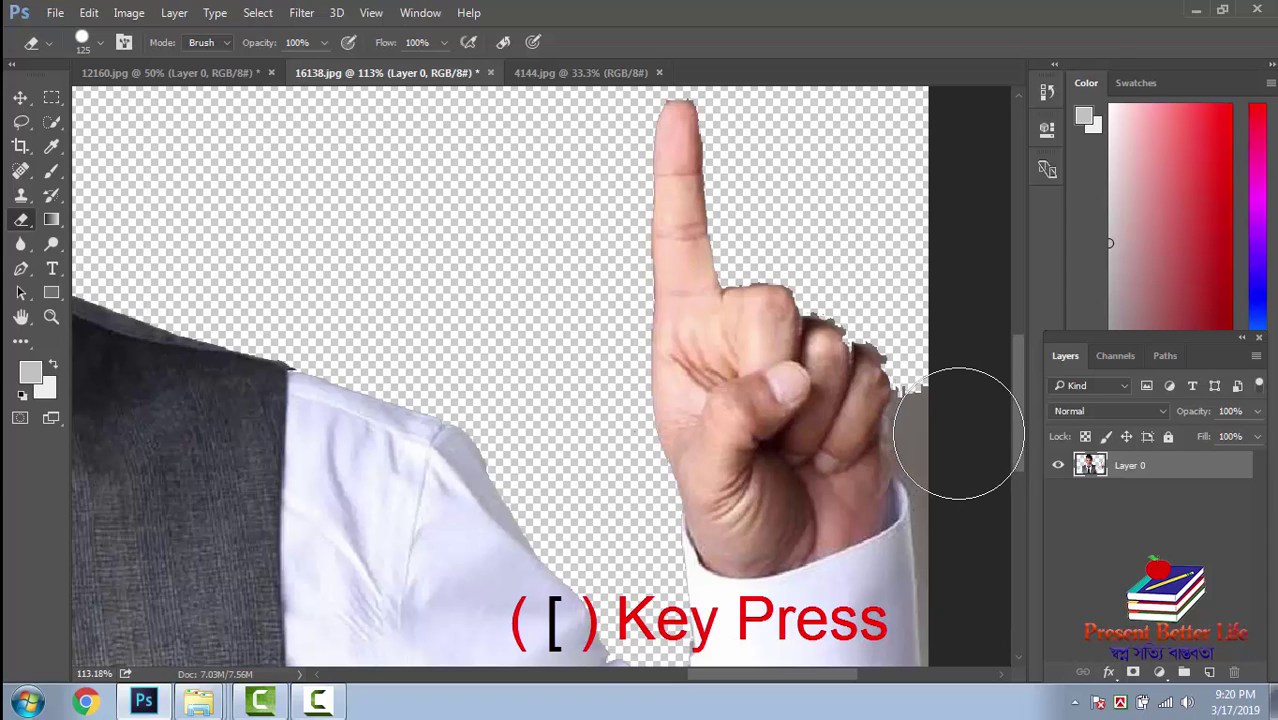
pyautogui.press('[')
pyautogui.press('[')
pyautogui.press('[')
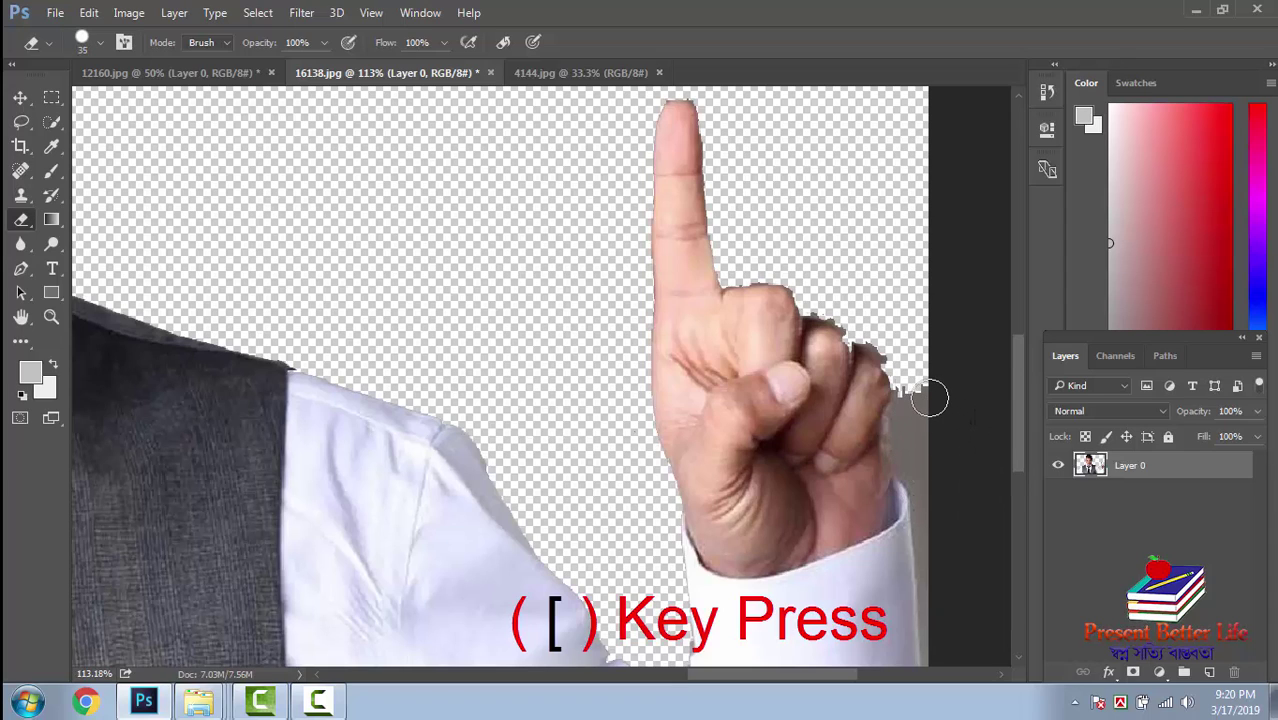
pyautogui.moveTo(928, 395)
pyautogui.mouseDown()
pyautogui.moveTo(916, 463)
pyautogui.moveTo(938, 597)
pyautogui.mouseUp()
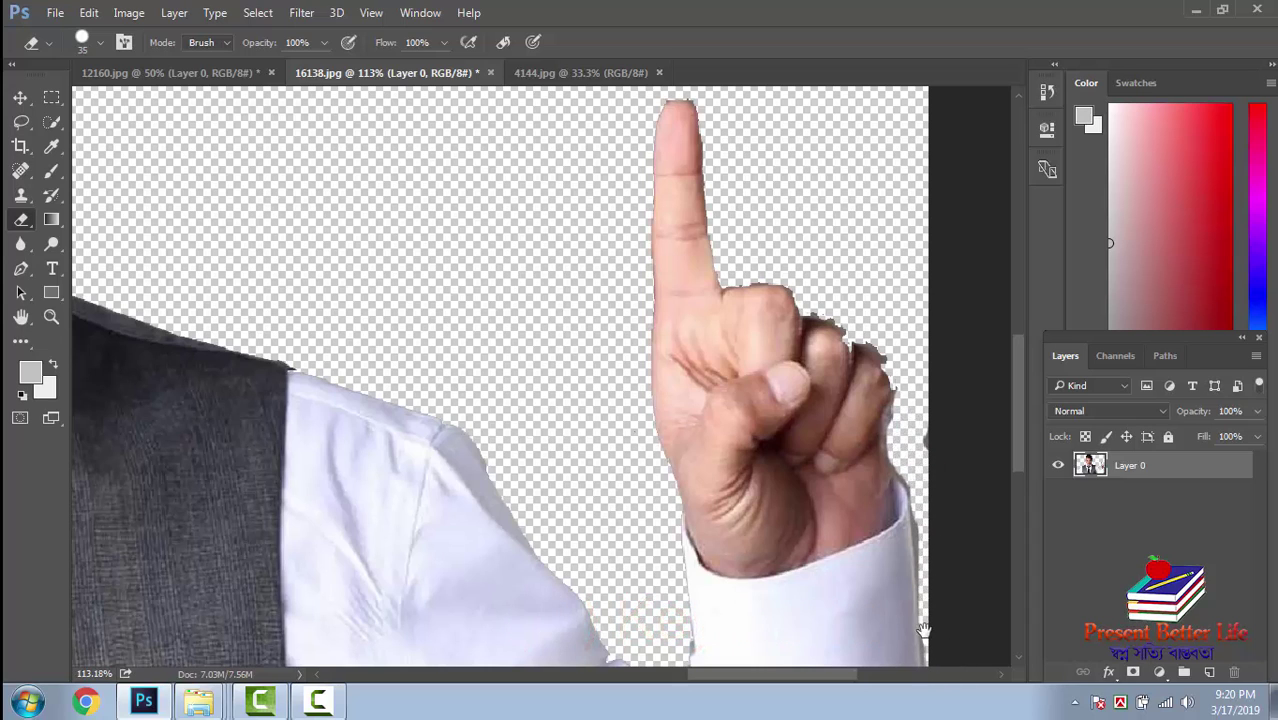
# - Erase the remaining grey fringe along and below the shirt cuff
pyautogui.moveTo(922, 630); pyautogui.dragTo(729, 595)
pyautogui.scroll(5, 755, 520)
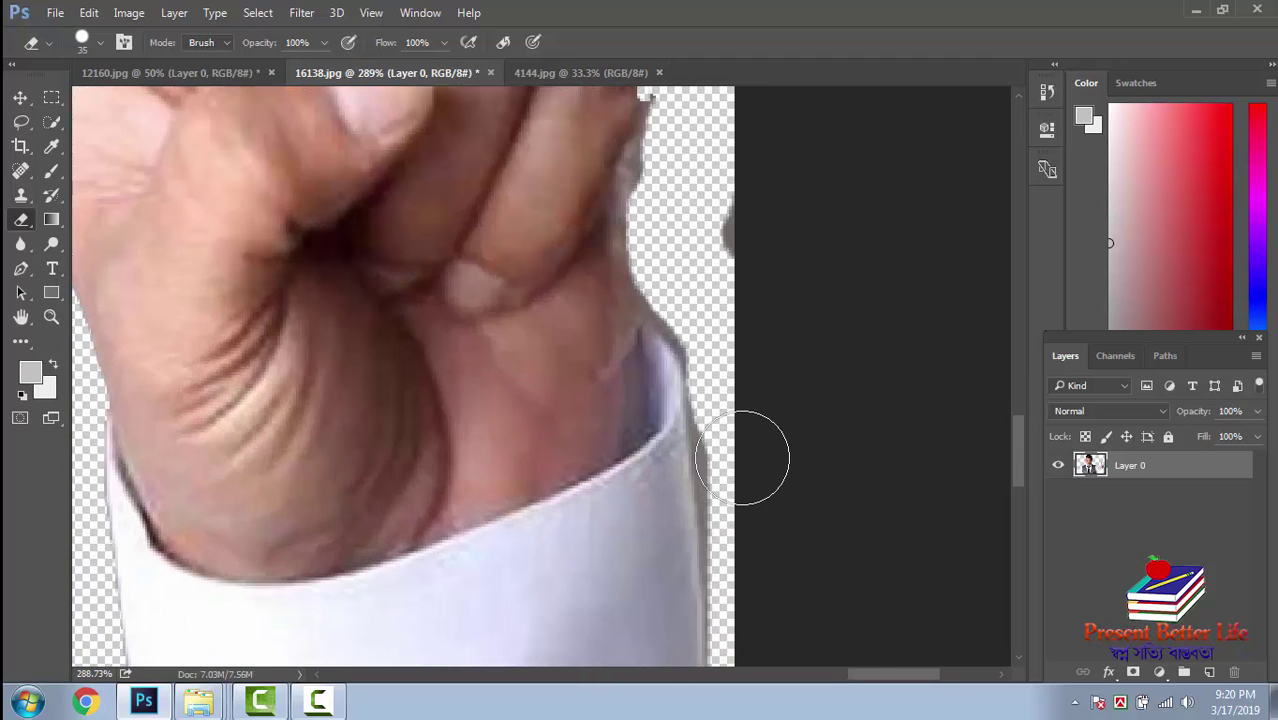
pyautogui.moveTo(740, 408)
pyautogui.mouseDown()
pyautogui.moveTo(759, 445)
pyautogui.moveTo(757, 601)
pyautogui.moveTo(662, 434)
pyautogui.moveTo(739, 360)
pyautogui.moveTo(765, 422)
pyautogui.moveTo(765, 485)
pyautogui.moveTo(755, 442)
pyautogui.moveTo(737, 590)
pyautogui.moveTo(716, 406)
pyautogui.moveTo(727, 271)
pyautogui.mouseUp()
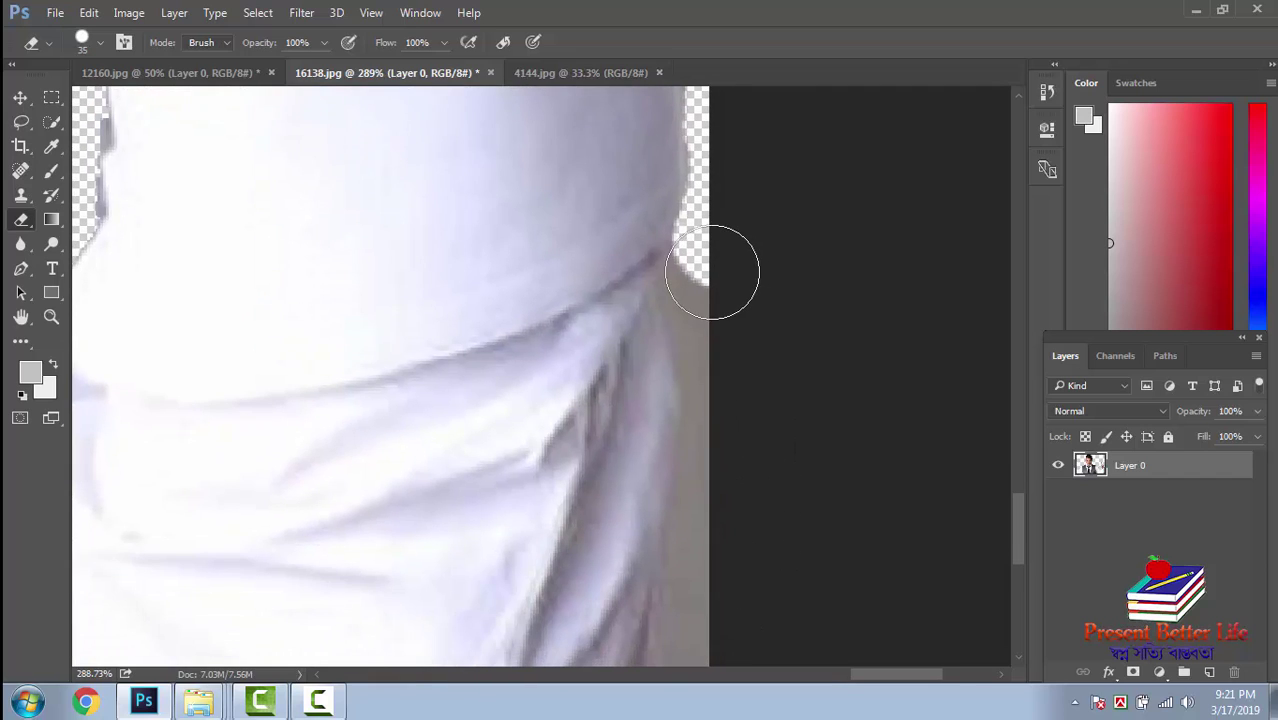
pyautogui.moveTo(737, 370)
pyautogui.mouseDown()
pyautogui.moveTo(742, 434)
pyautogui.moveTo(730, 297)
pyautogui.moveTo(727, 548)
pyautogui.moveTo(713, 613)
pyautogui.moveTo(688, 608)
pyautogui.moveTo(680, 248)
pyautogui.moveTo(662, 451)
pyautogui.moveTo(672, 497)
pyautogui.moveTo(648, 480)
pyautogui.moveTo(636, 491)
pyautogui.moveTo(662, 389)
pyautogui.moveTo(662, 277)
pyautogui.moveTo(662, 435)
pyautogui.moveTo(622, 491)
pyautogui.moveTo(688, 331)
pyautogui.mouseUp()
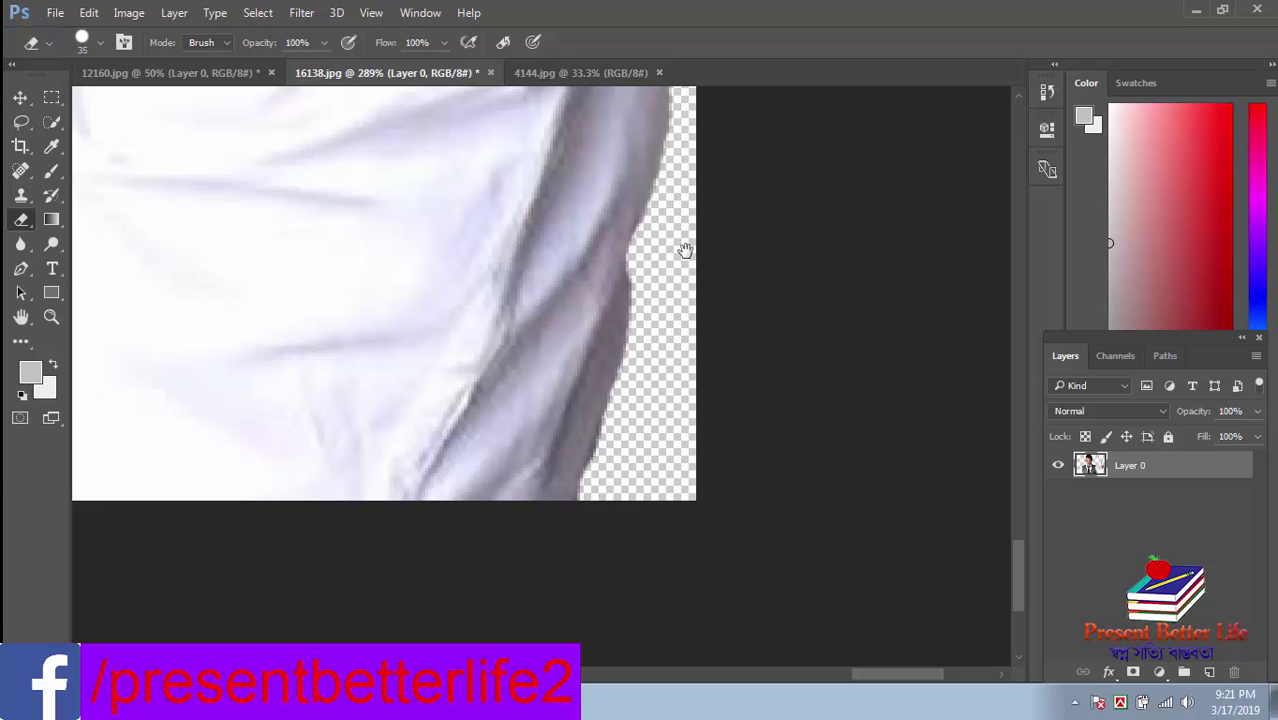
pyautogui.scroll(-5, 850, 380)
pyautogui.scroll(-5, 720, 340)
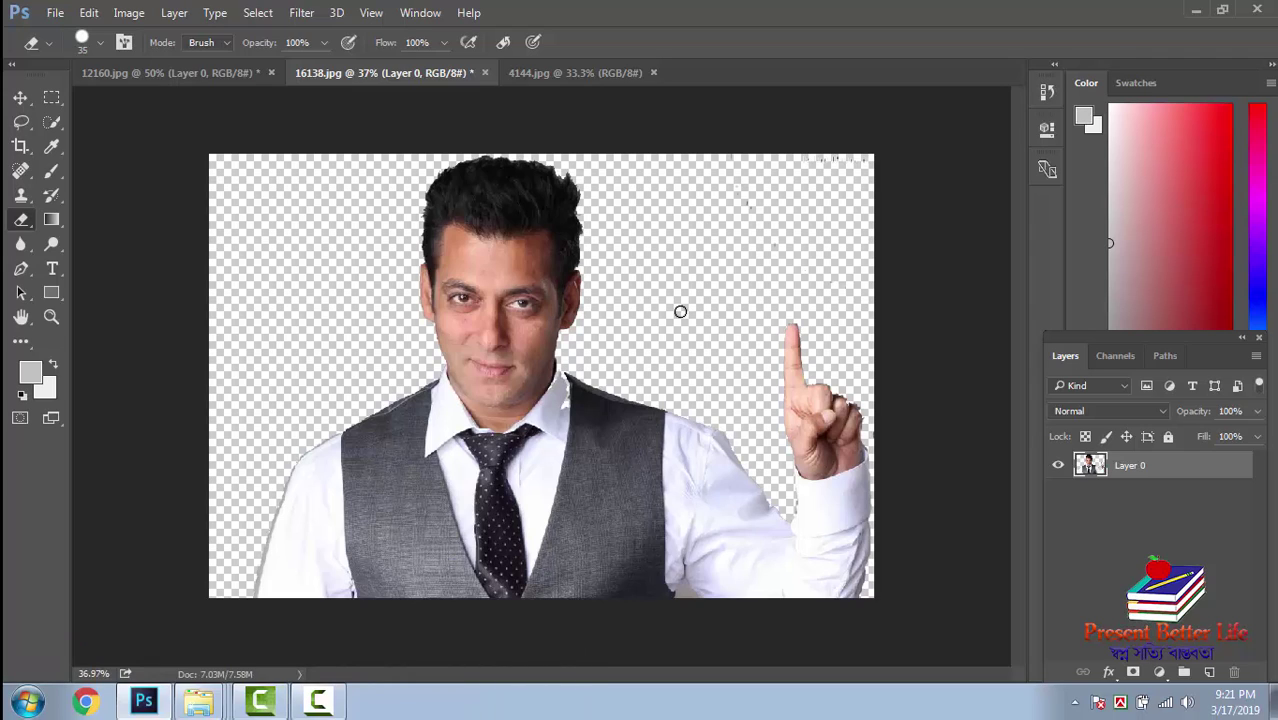
# - On 4144.jpg, remove the white background around the teal-jacket man with one Magic Eraser click
pyautogui.click(586, 76)
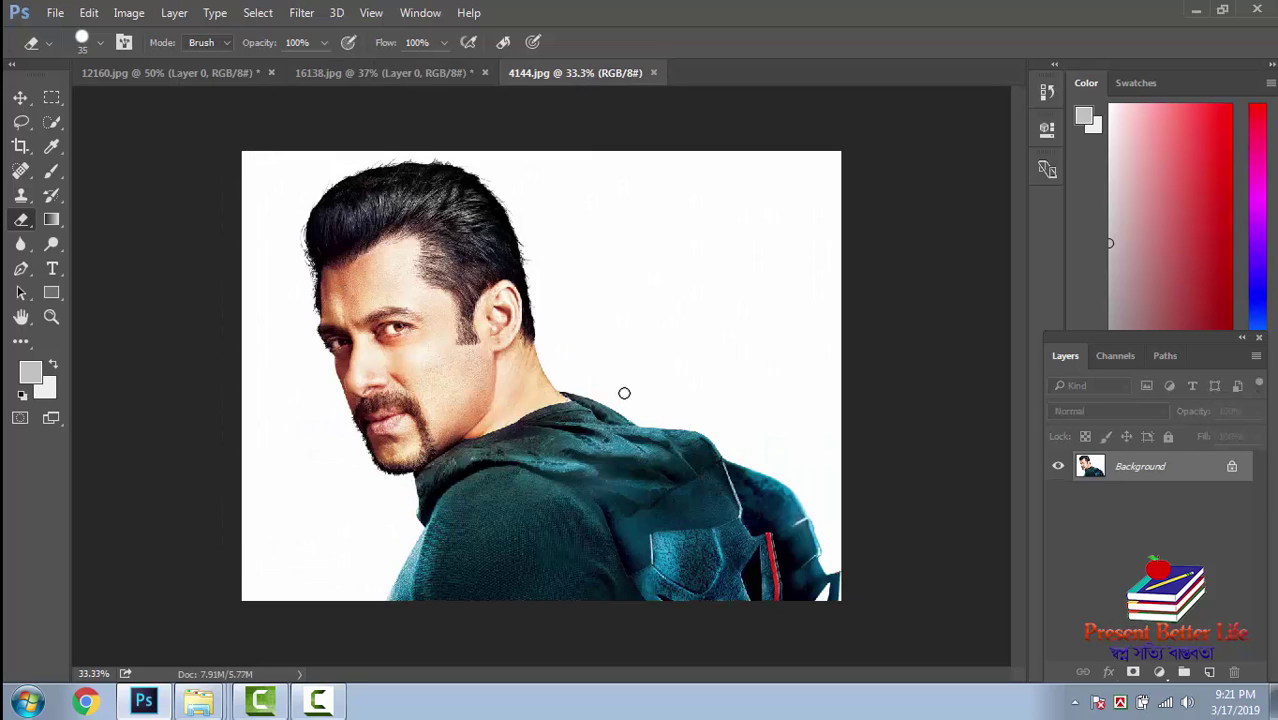
pyautogui.rightClick(21, 221)
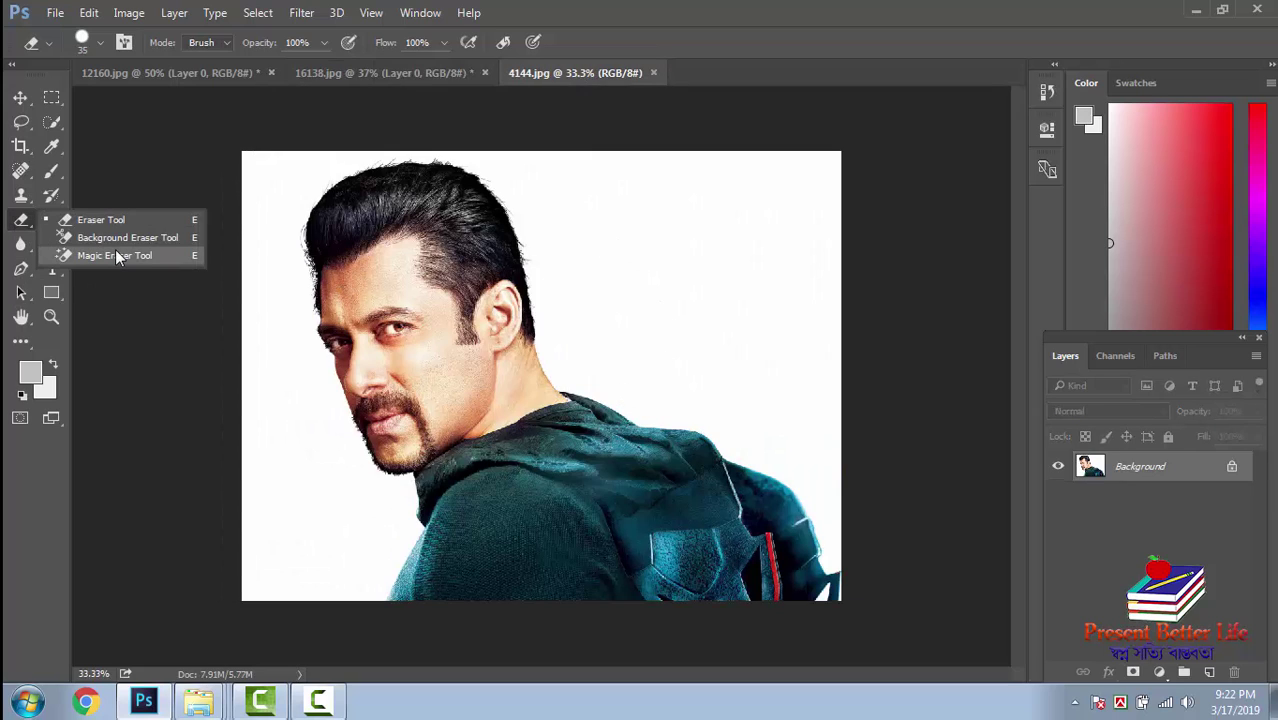
pyautogui.click(117, 257)
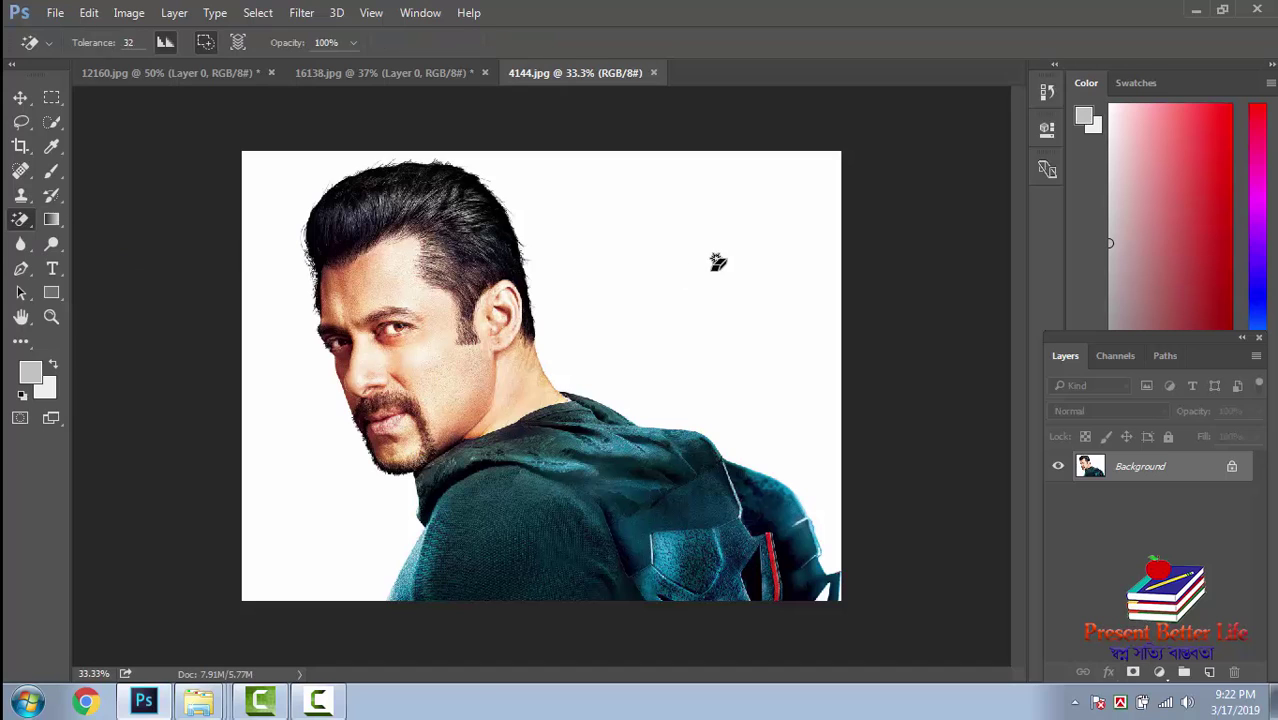
pyautogui.click(697, 206)
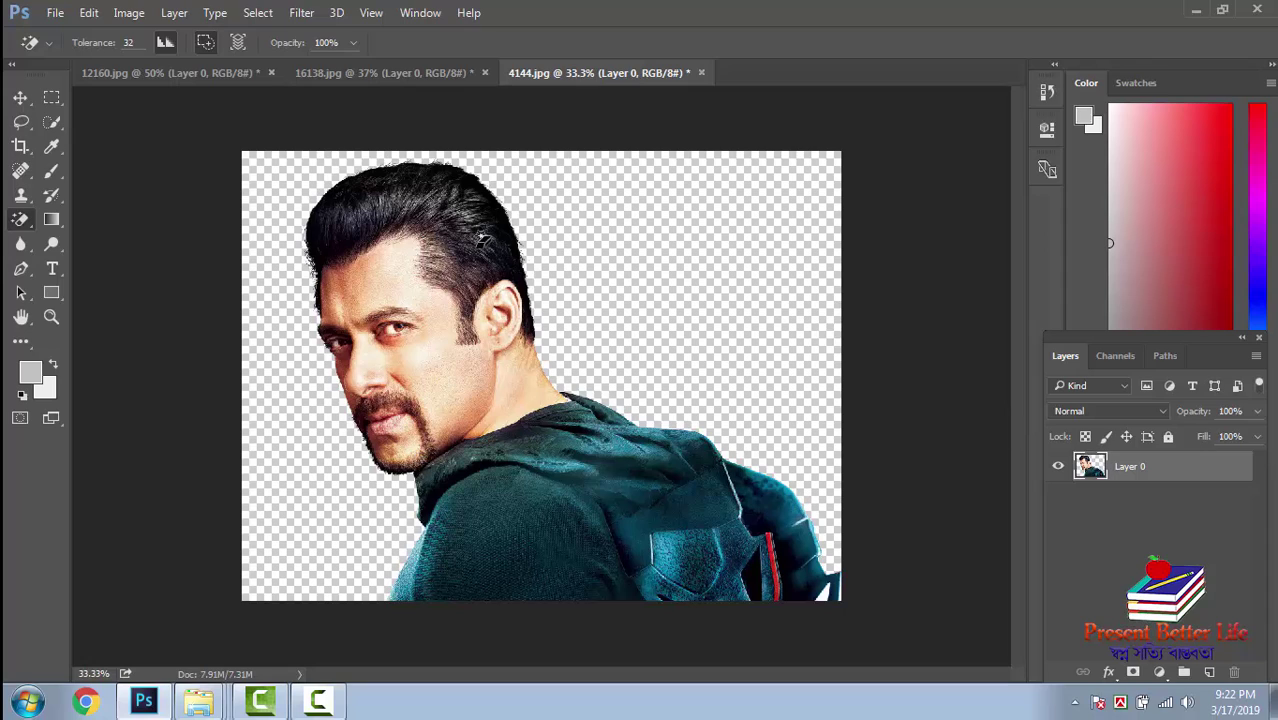
# - Open amir-khan_504.jpeg from the 4K Photos folder through File > Open
pyautogui.click(55, 14)
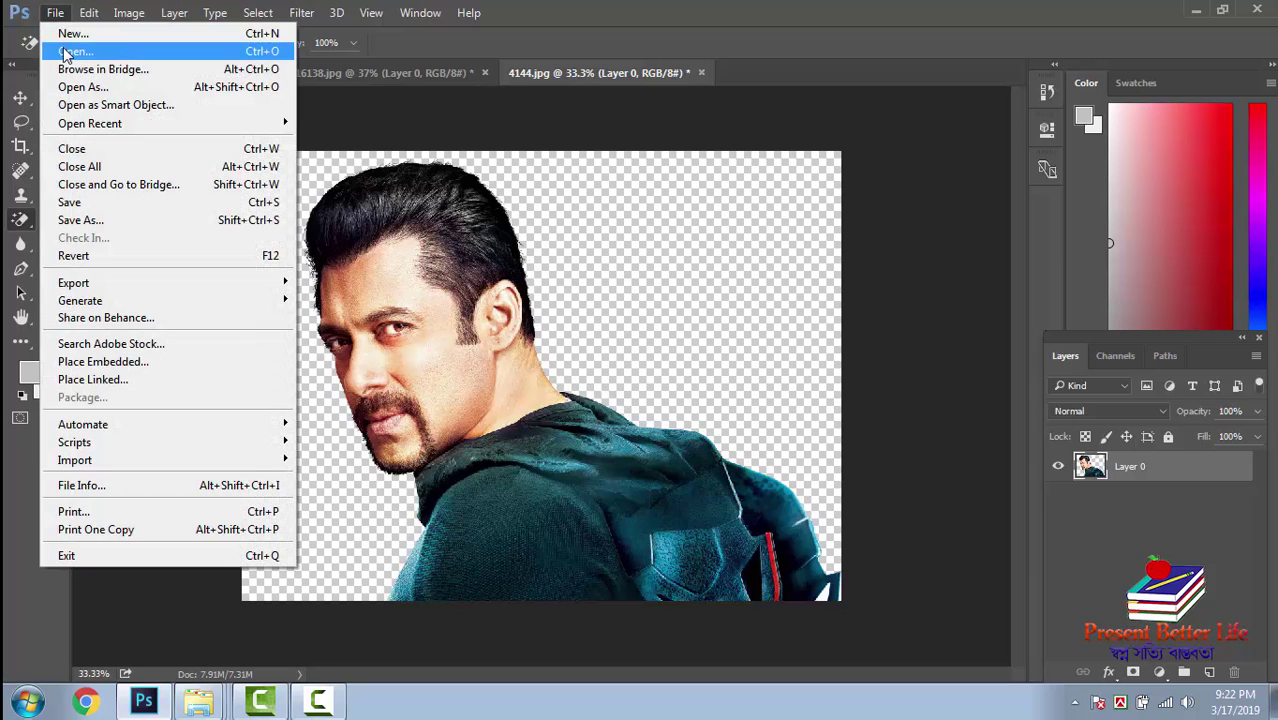
pyautogui.click(68, 52)
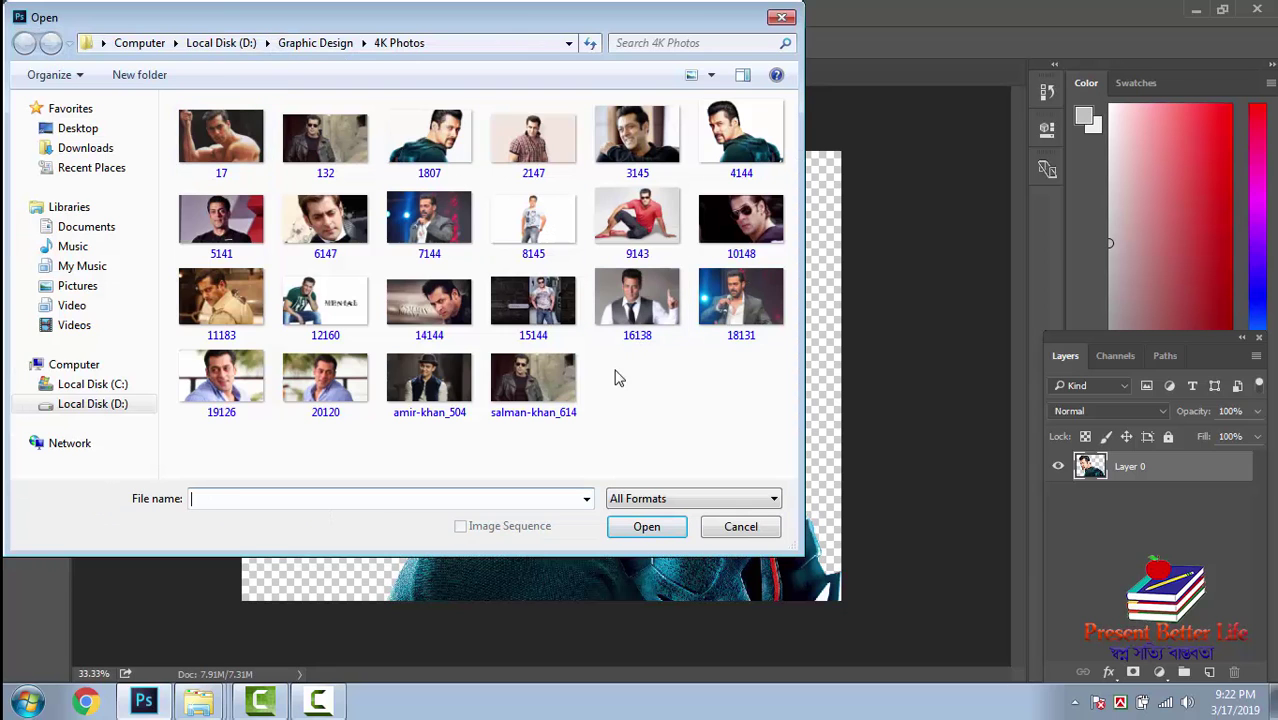
pyautogui.click(420, 380)
pyautogui.click(617, 535)
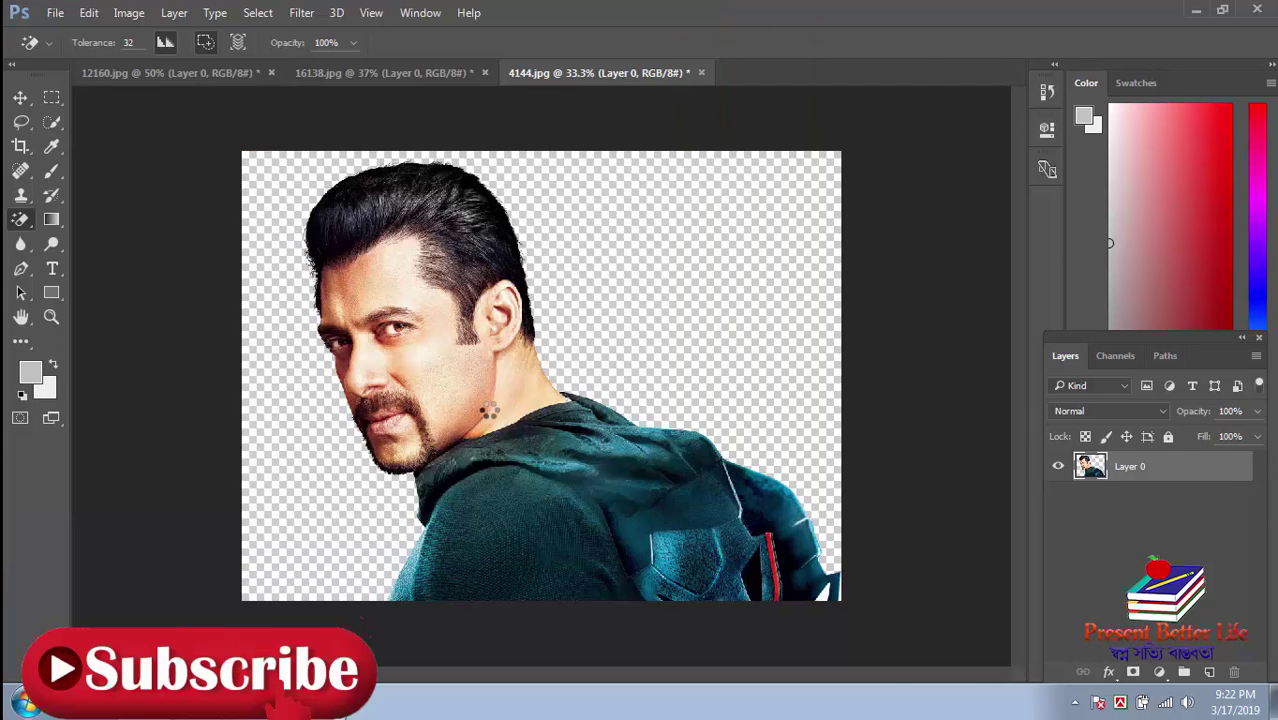
pyautogui.scroll(-1, 646, 366)
pyautogui.scroll(-1, 637, 371)
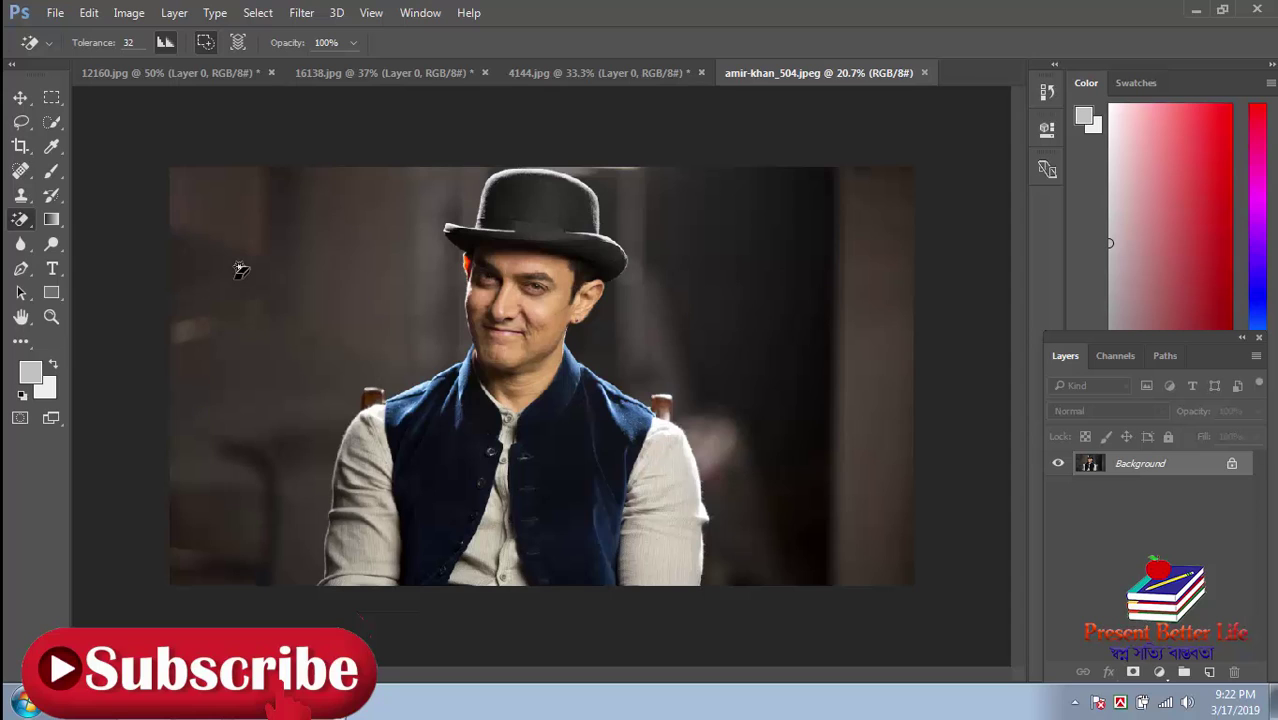
# - Make the dark background left of the hat-wearing man transparent with the Magic Eraser
pyautogui.click(240, 270)
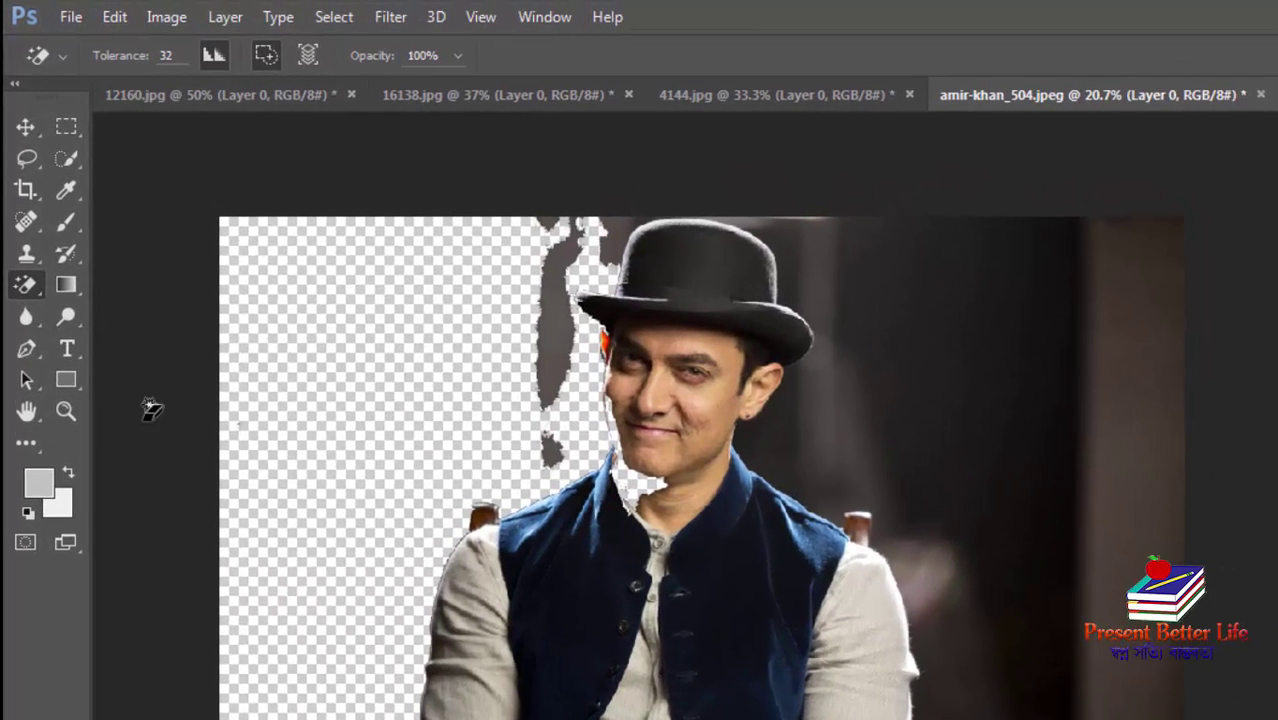
pyautogui.rightClick(25, 295)
pyautogui.click(89, 285)
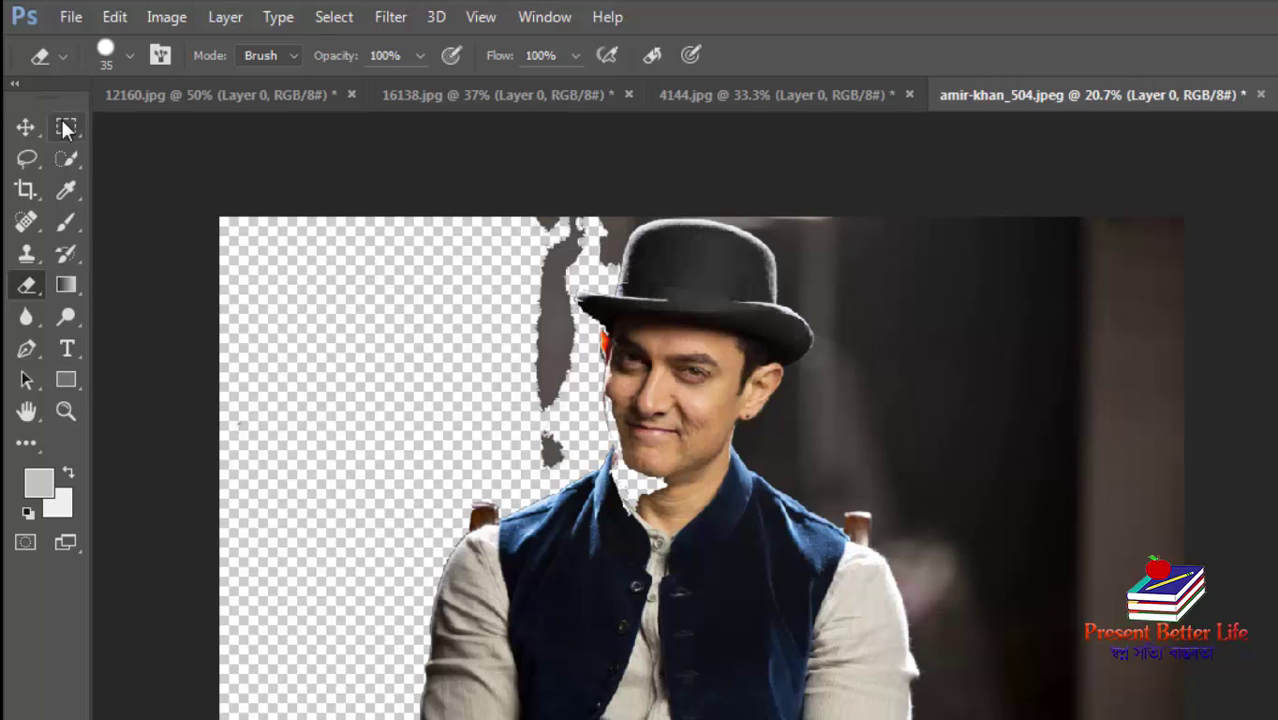
# - Set the Quick Selection brush to 175, undo the background erase, and duplicate the image to Layer 1
pyautogui.click(65, 158)
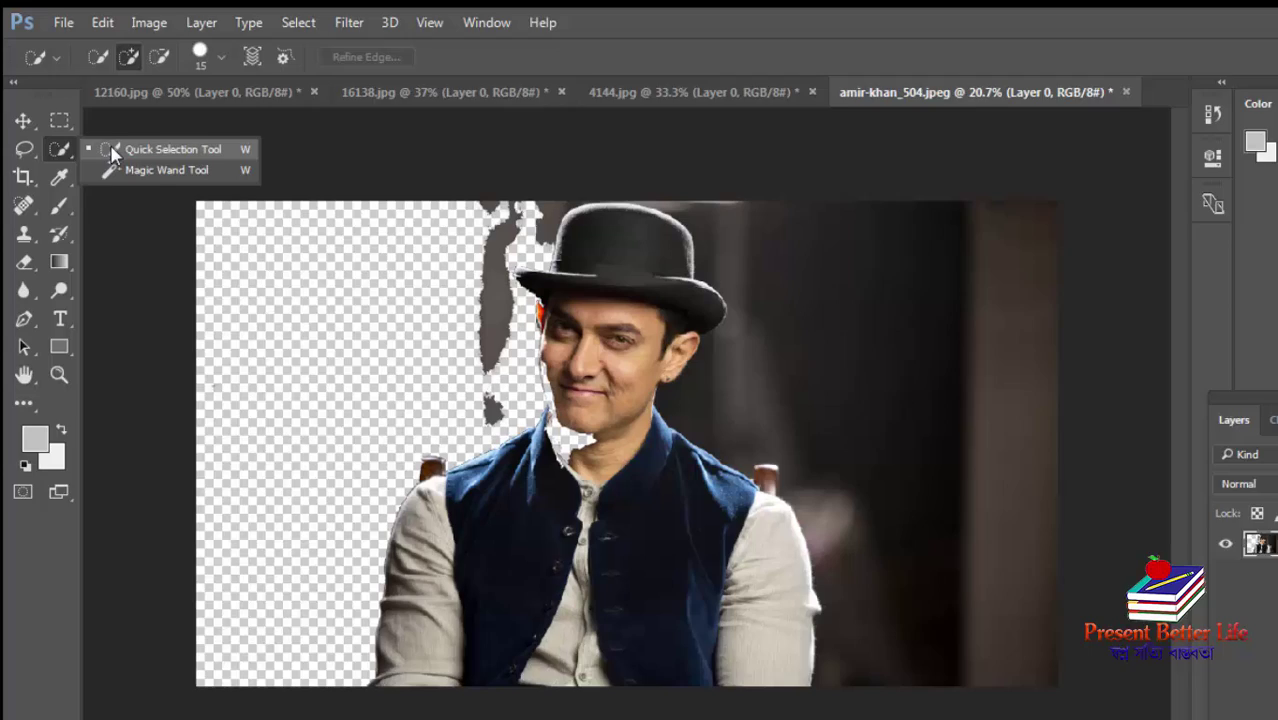
pyautogui.click(123, 158)
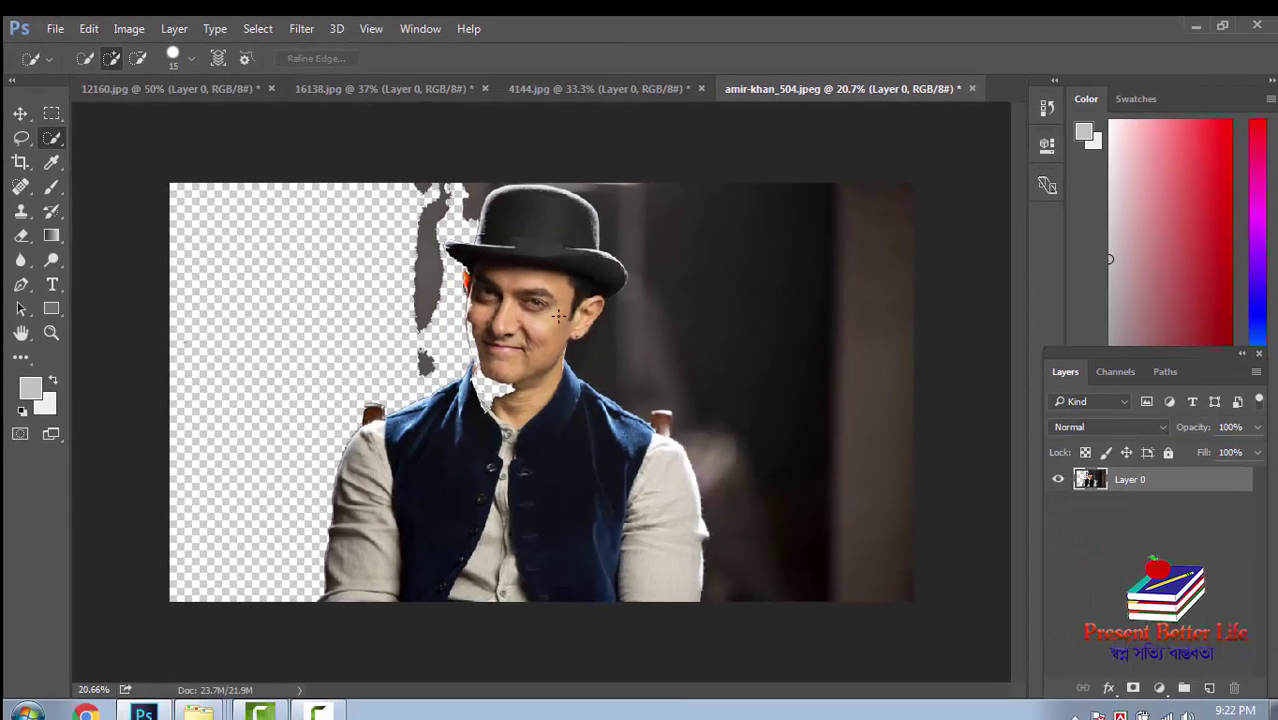
pyautogui.scroll(1, 558, 317)
pyautogui.press(']')
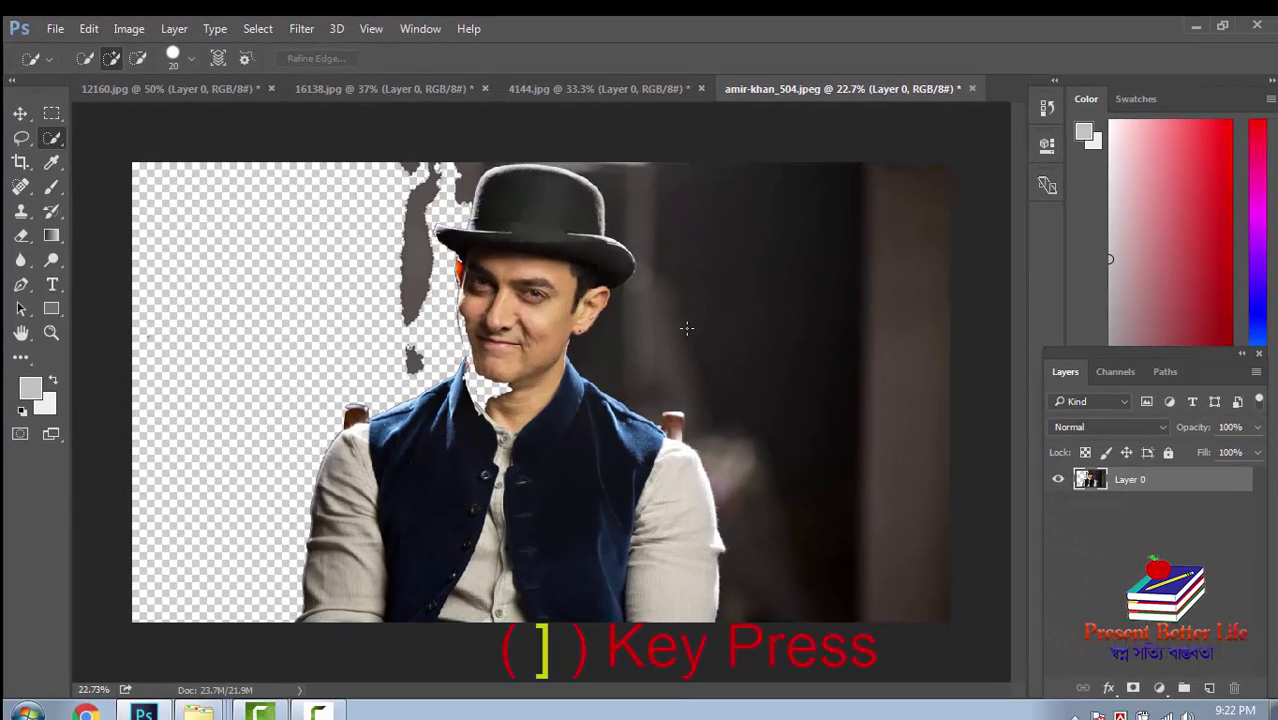
pyautogui.press(']')
pyautogui.press(']')
pyautogui.press(']')
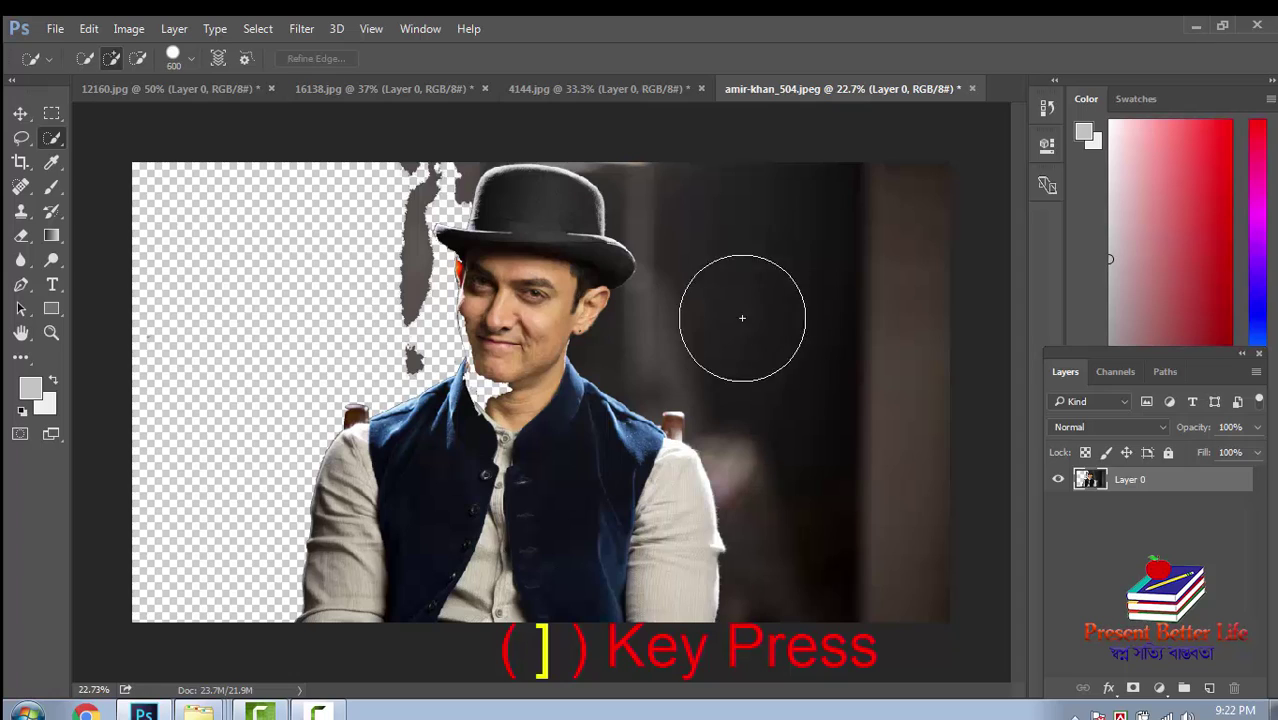
pyautogui.press('[')
pyautogui.press('[')
pyautogui.press('[')
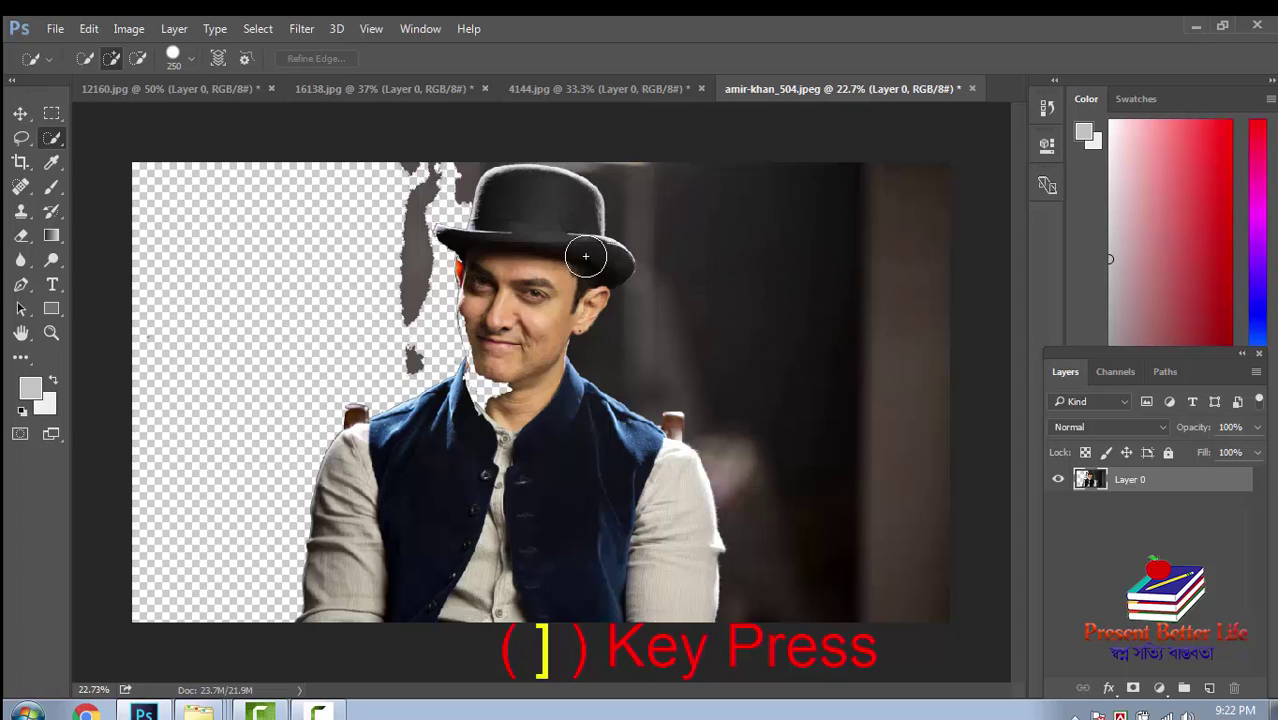
pyautogui.press('[')
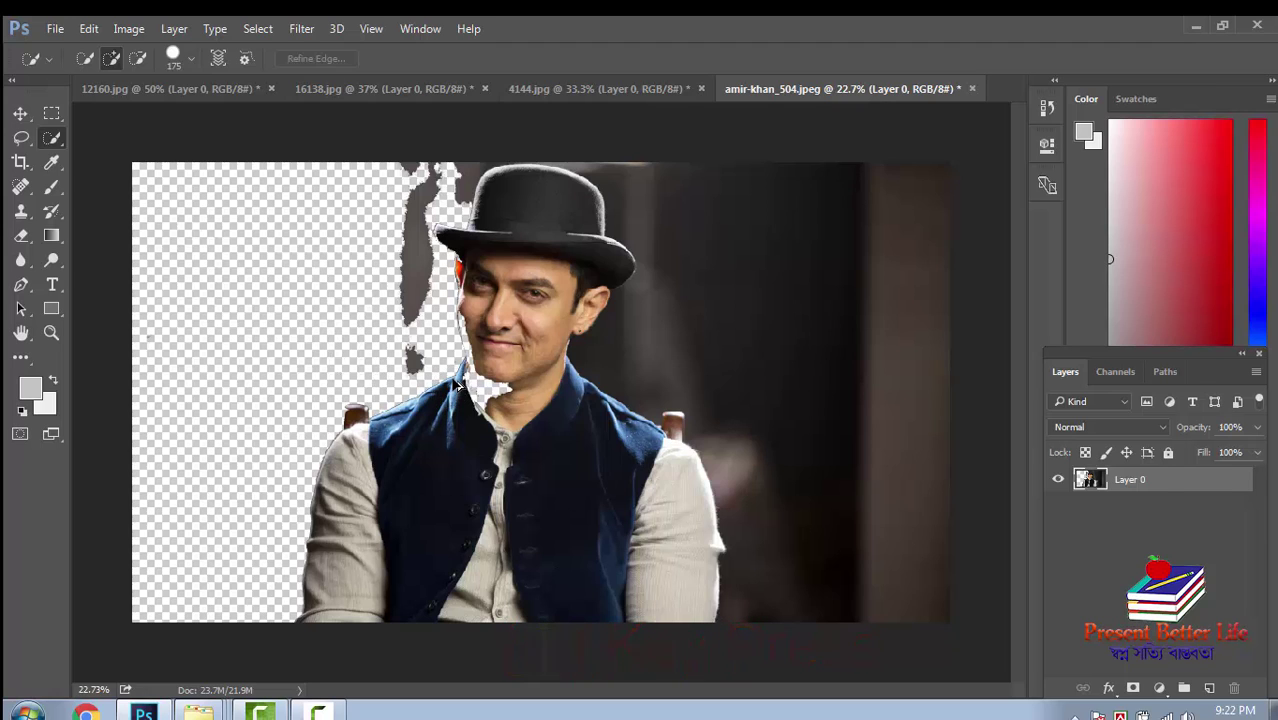
pyautogui.hotkey('ctrl', 'z')
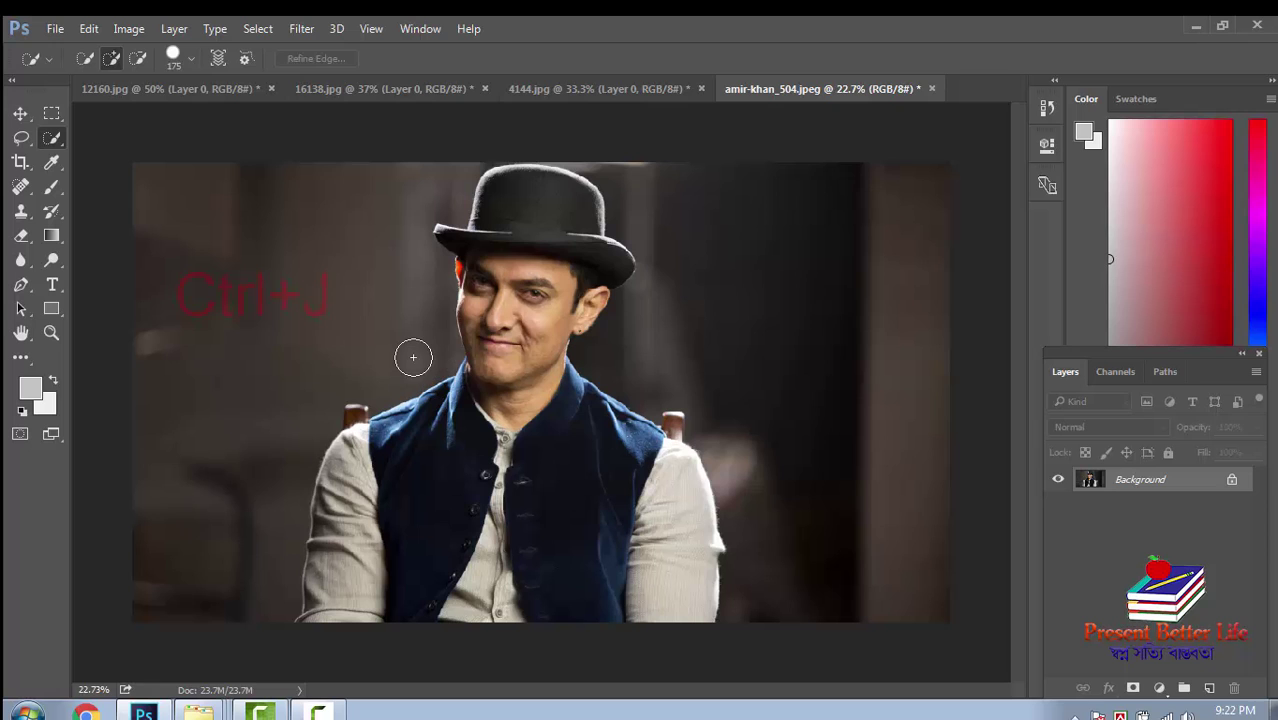
pyautogui.hotkey('ctrl', 'j')
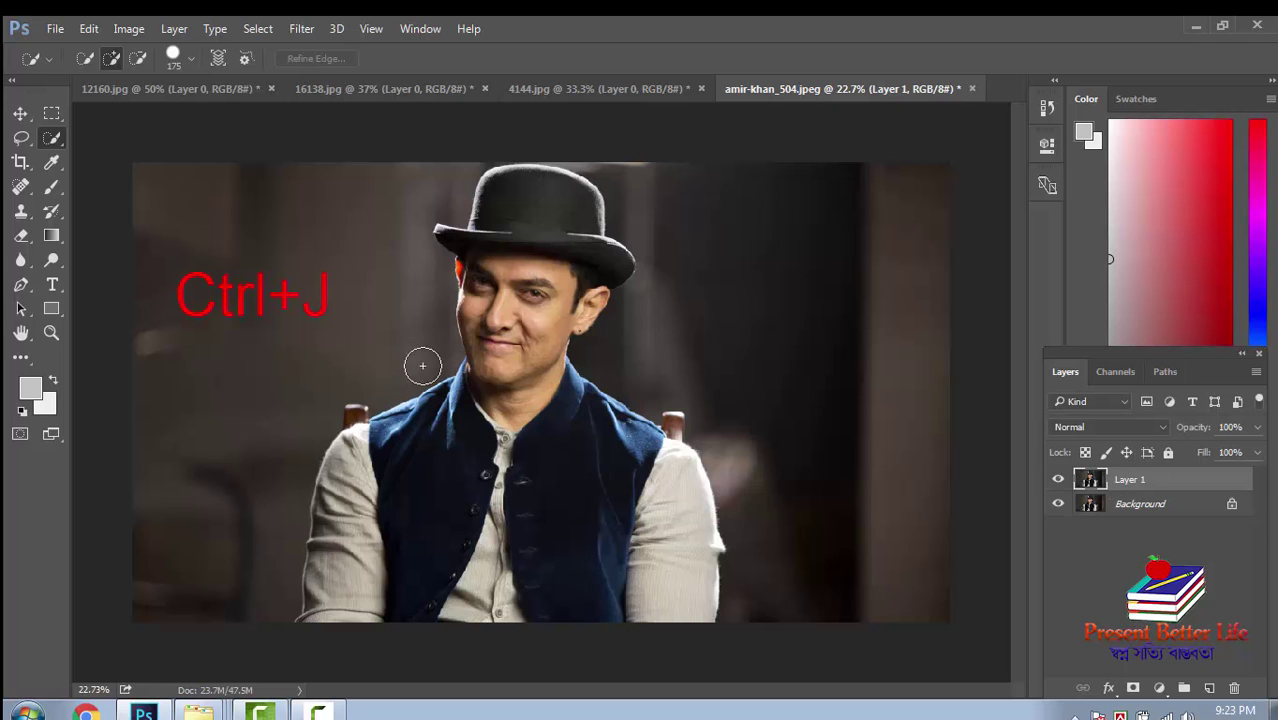
# - Quick-select the man's hat, face, chin and neck, shrinking the brush to 80 partway
pyautogui.scroll(1, 881, 284)
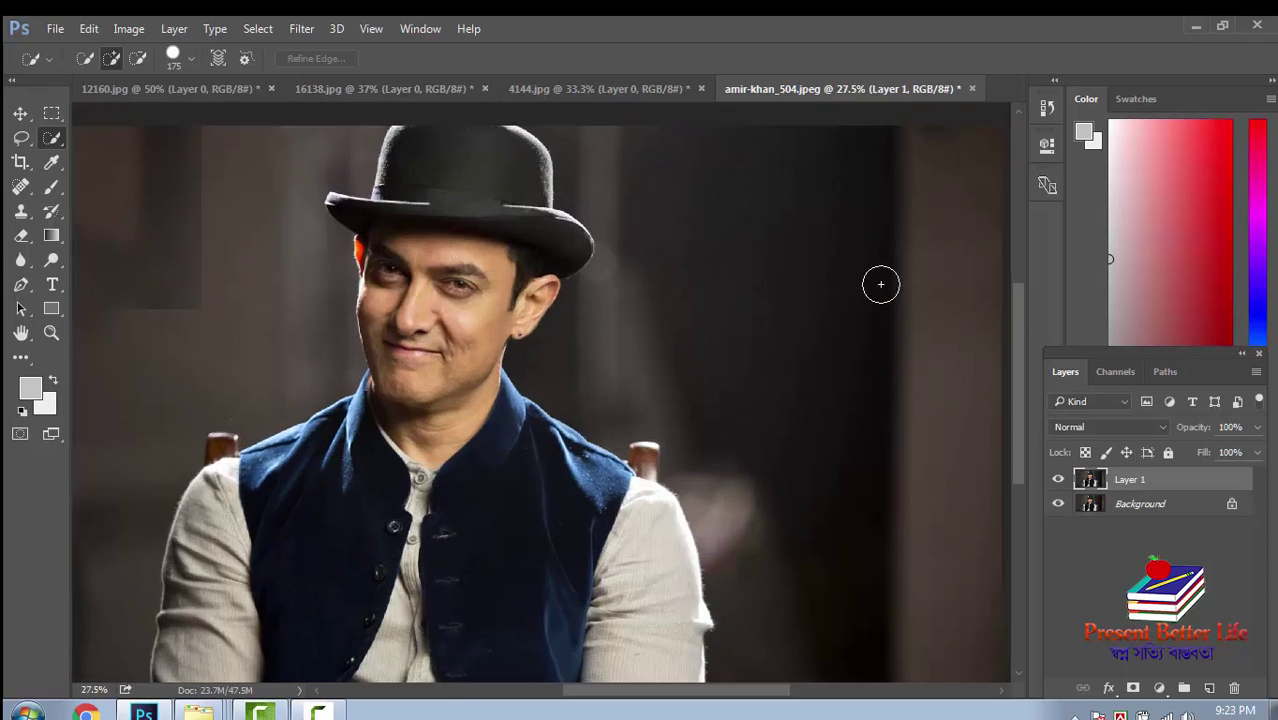
pyautogui.scroll(-2, 751, 347)
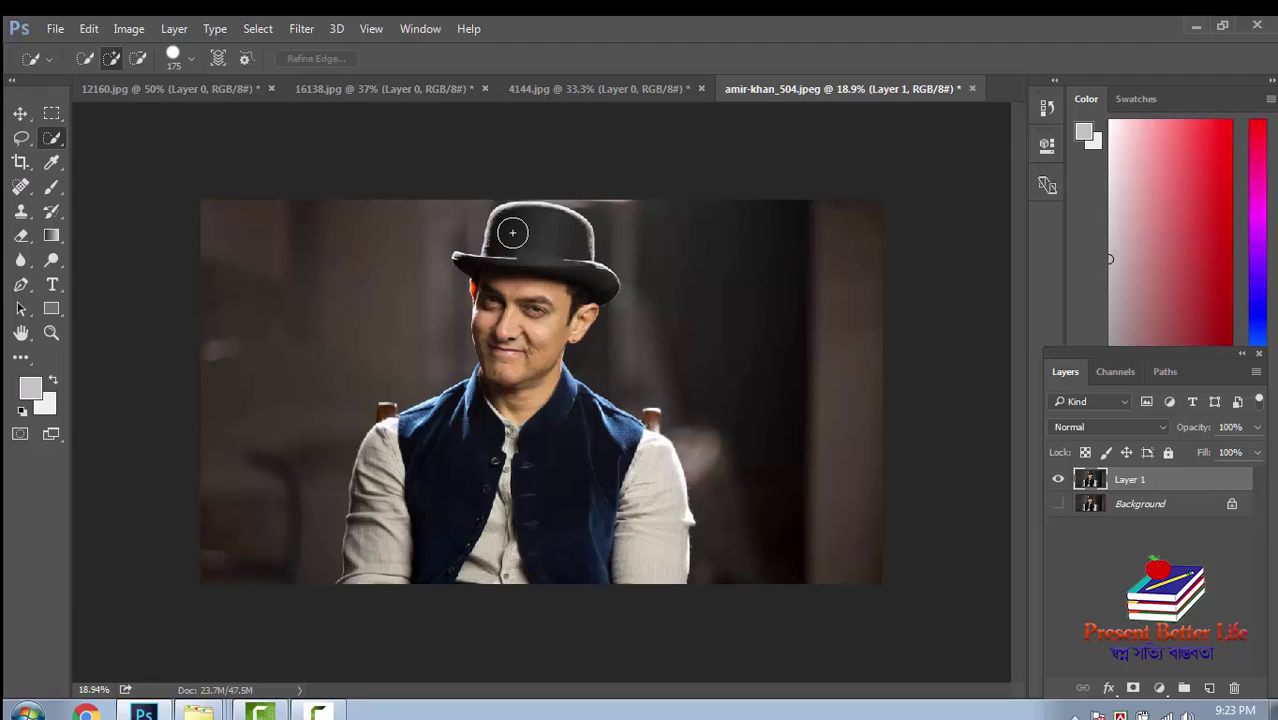
pyautogui.moveTo(513, 224)
pyautogui.mouseDown()
pyautogui.moveTo(510, 243)
pyautogui.moveTo(530, 237)
pyautogui.mouseUp()
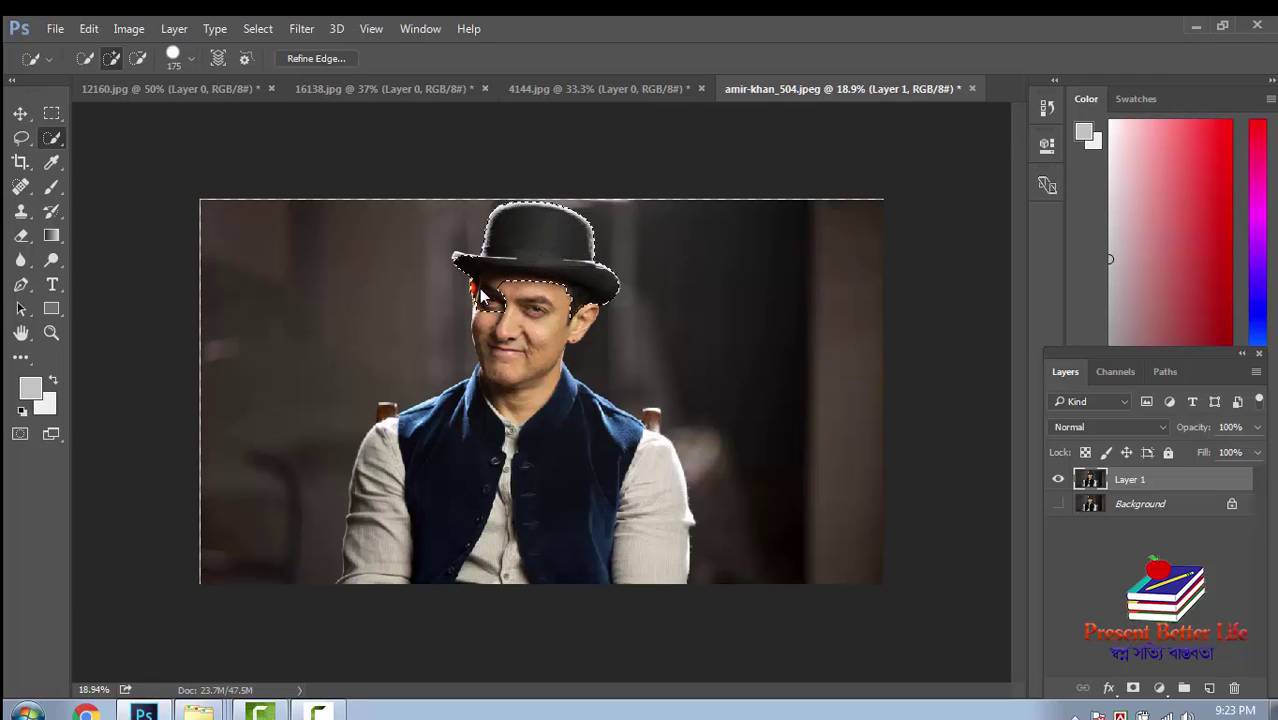
pyautogui.scroll(3, 503, 313)
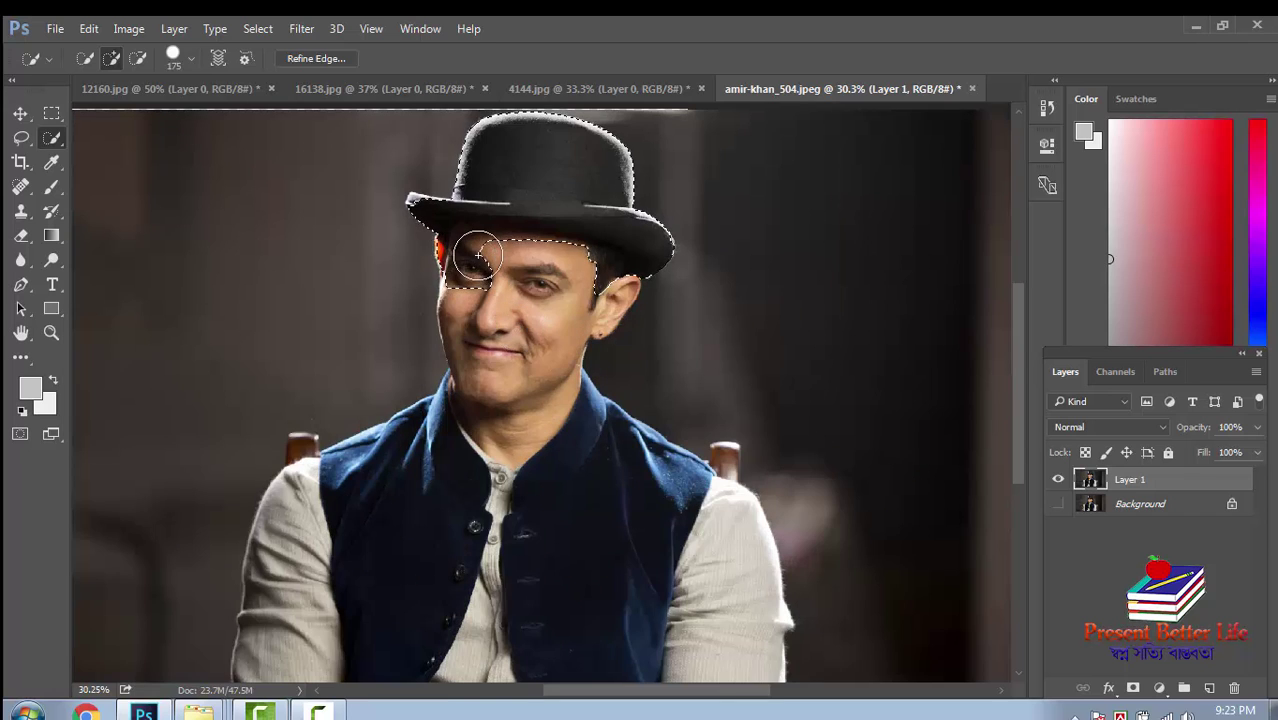
pyautogui.moveTo(462, 317); pyautogui.dragTo(530, 464)
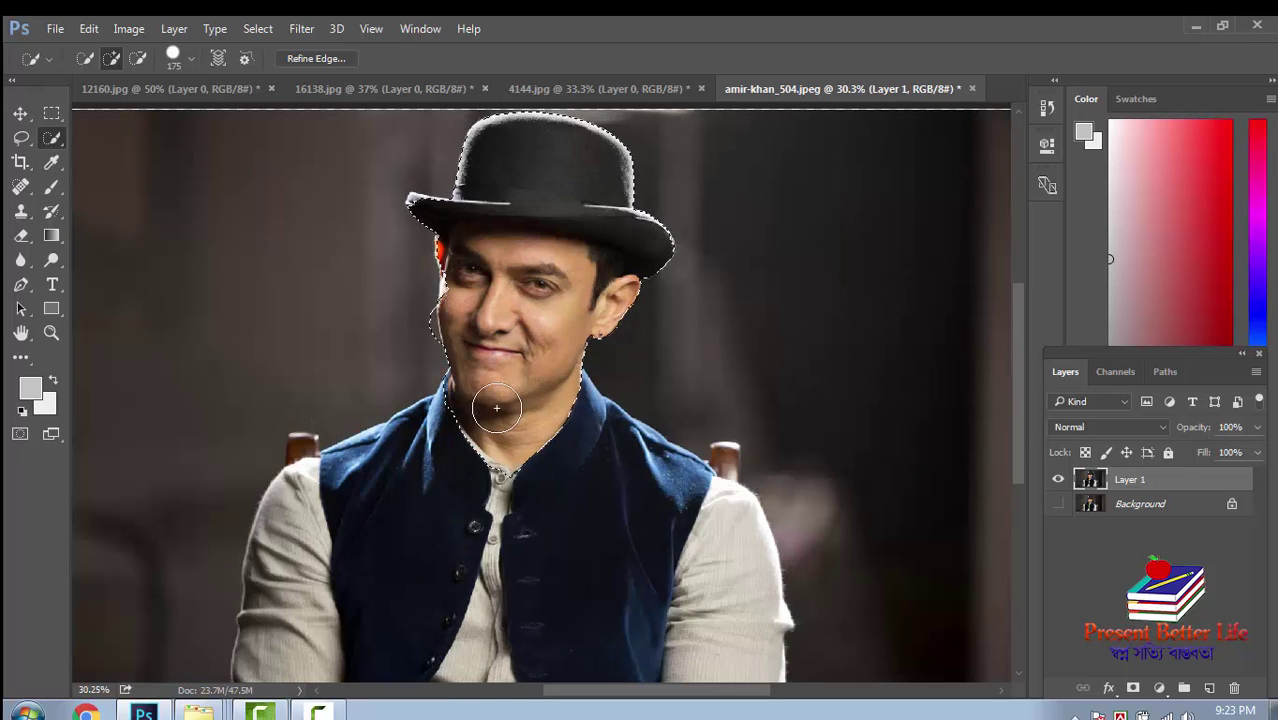
pyautogui.scroll(-1, 530, 464)
pyautogui.scroll(-1, 530, 464)
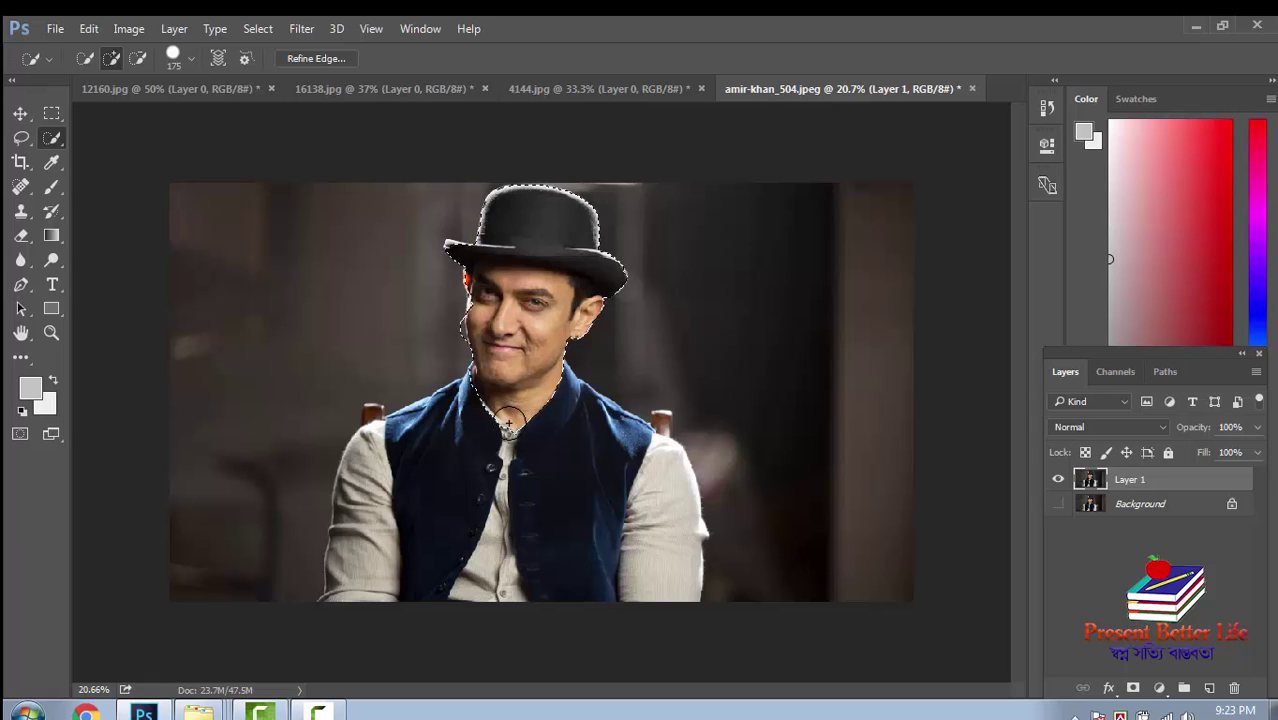
pyautogui.press('[')
pyautogui.press('[')
pyautogui.press('[')
pyautogui.moveTo(513, 400); pyautogui.dragTo(555, 395)
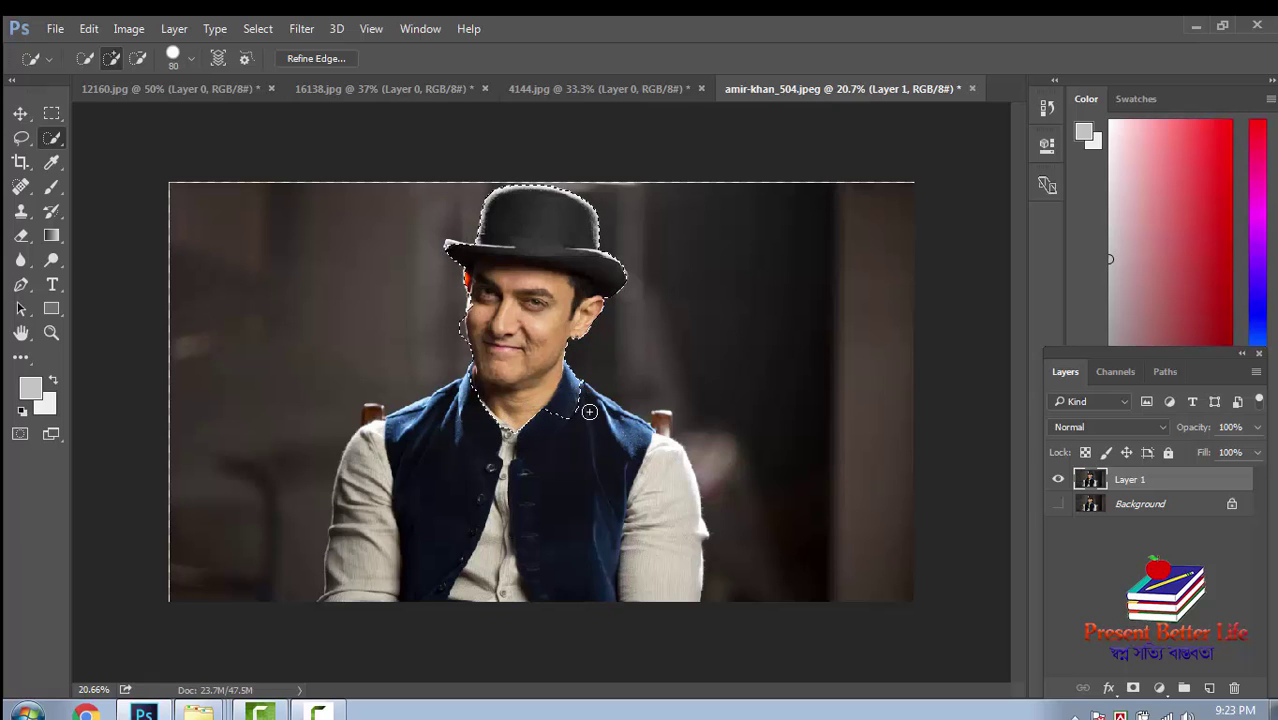
# - Add the vest and both sleeves to the quick selection
pyautogui.moveTo(553, 406); pyautogui.dragTo(621, 425)
pyautogui.moveTo(657, 497); pyautogui.dragTo(540, 590)
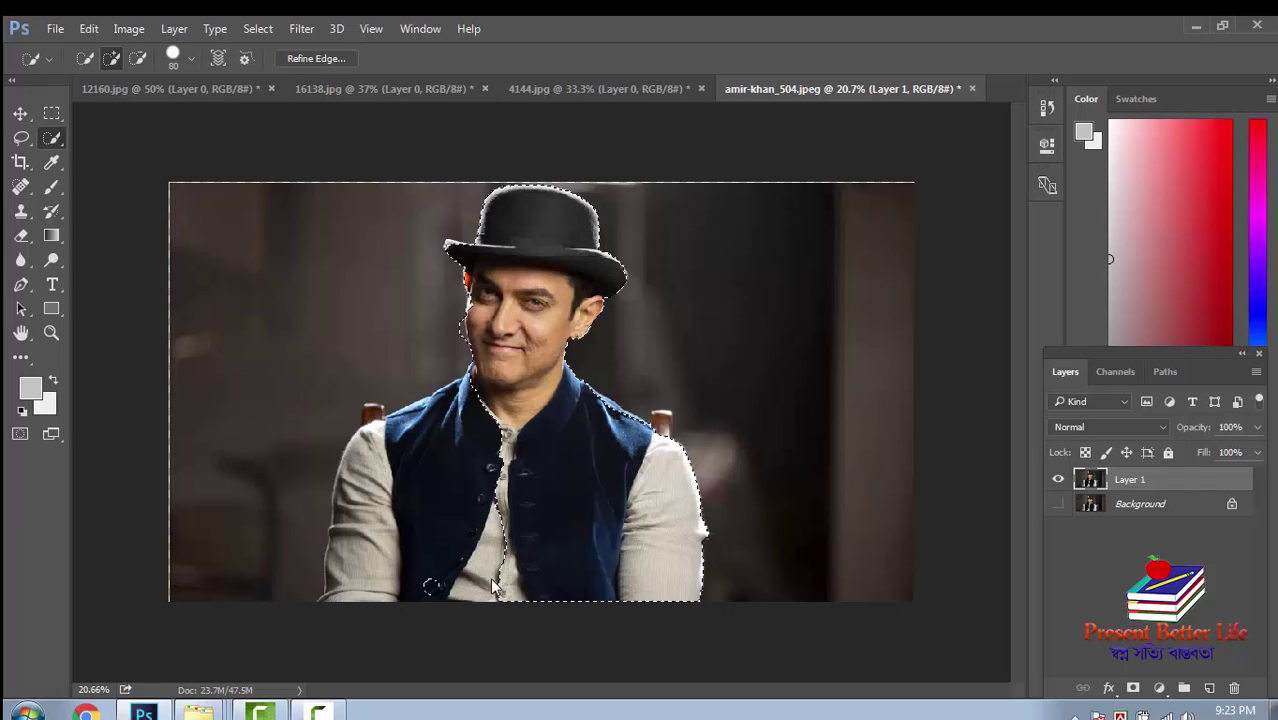
pyautogui.moveTo(430, 585); pyautogui.dragTo(448, 585)
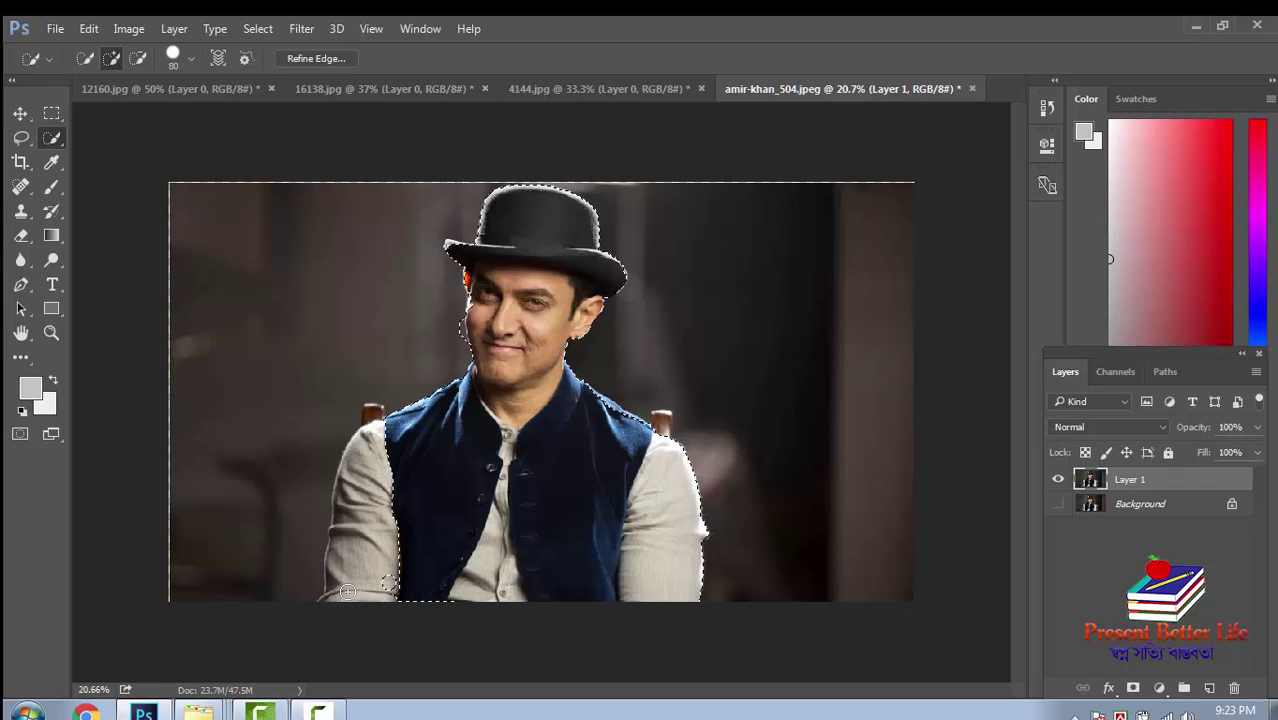
pyautogui.moveTo(339, 594); pyautogui.dragTo(333, 593)
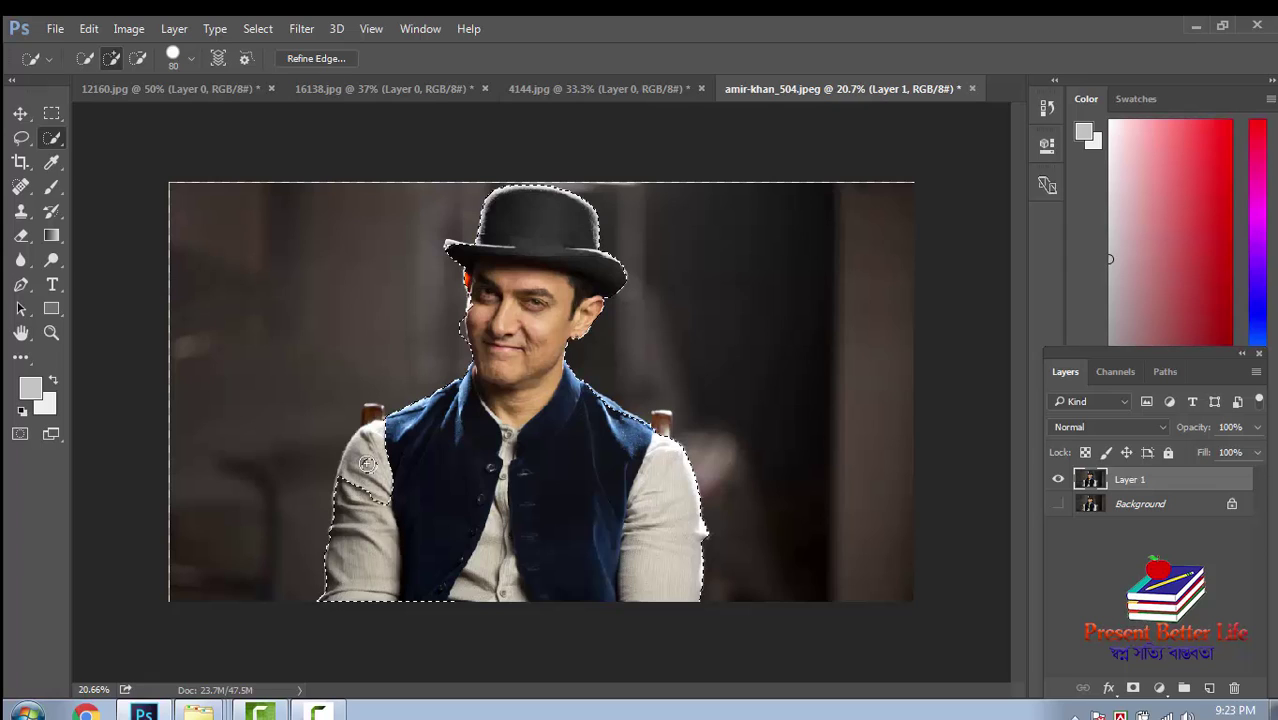
pyautogui.moveTo(392, 499); pyautogui.dragTo(383, 484)
pyautogui.scroll(2, 462, 331)
pyautogui.scroll(3, 428, 314)
pyautogui.scroll(2, 494, 337)
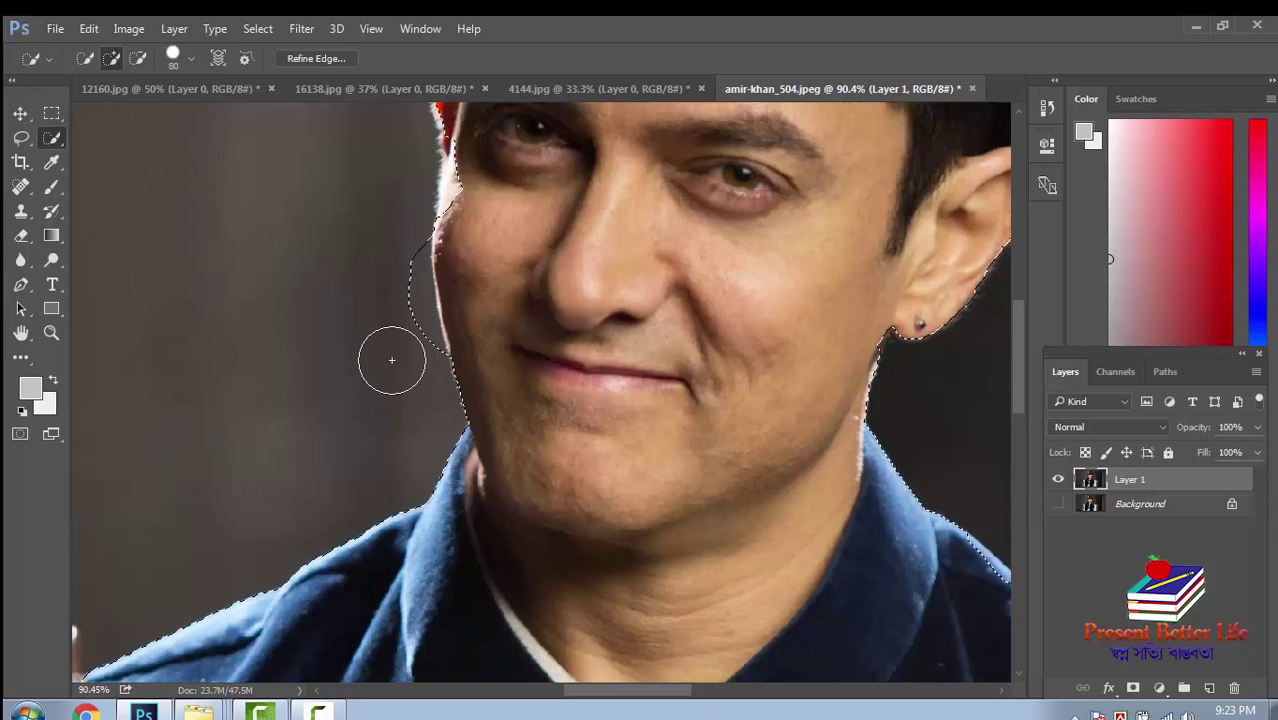
# - Subtract the stray background bulge beside the man's cheek from the selection
pyautogui.press('alt')
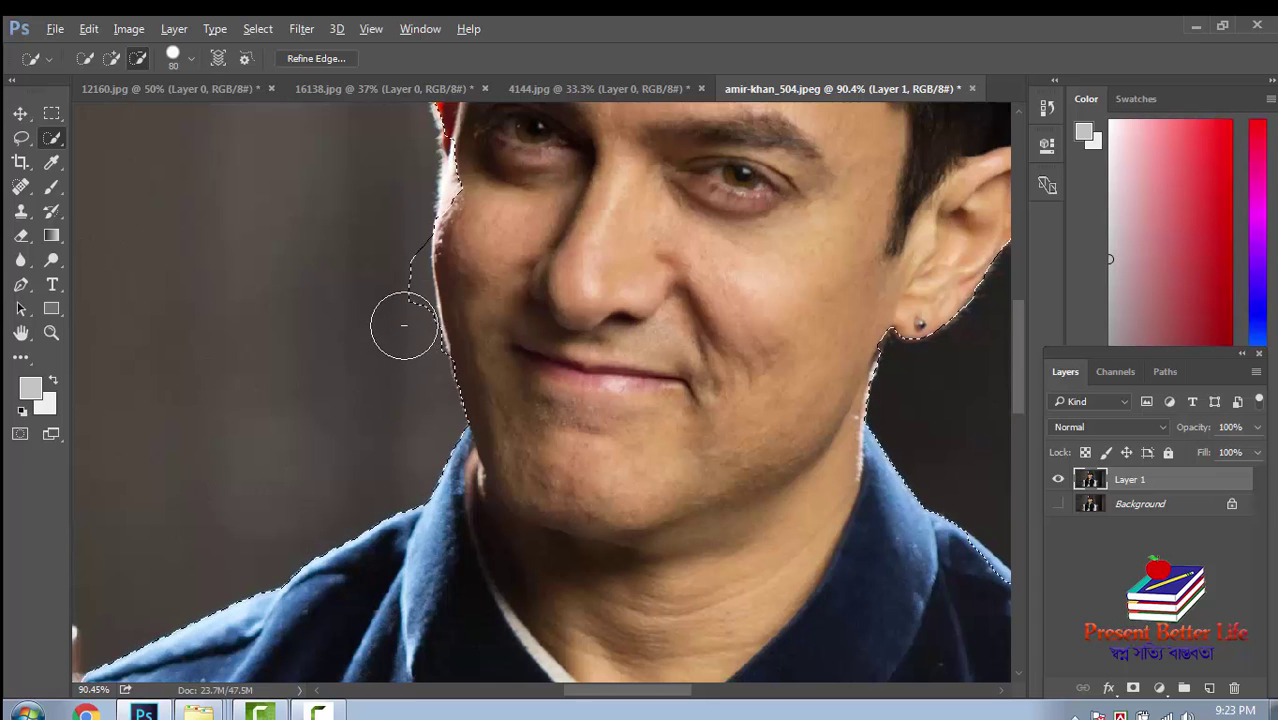
pyautogui.moveTo(403, 325); pyautogui.dragTo(391, 242)
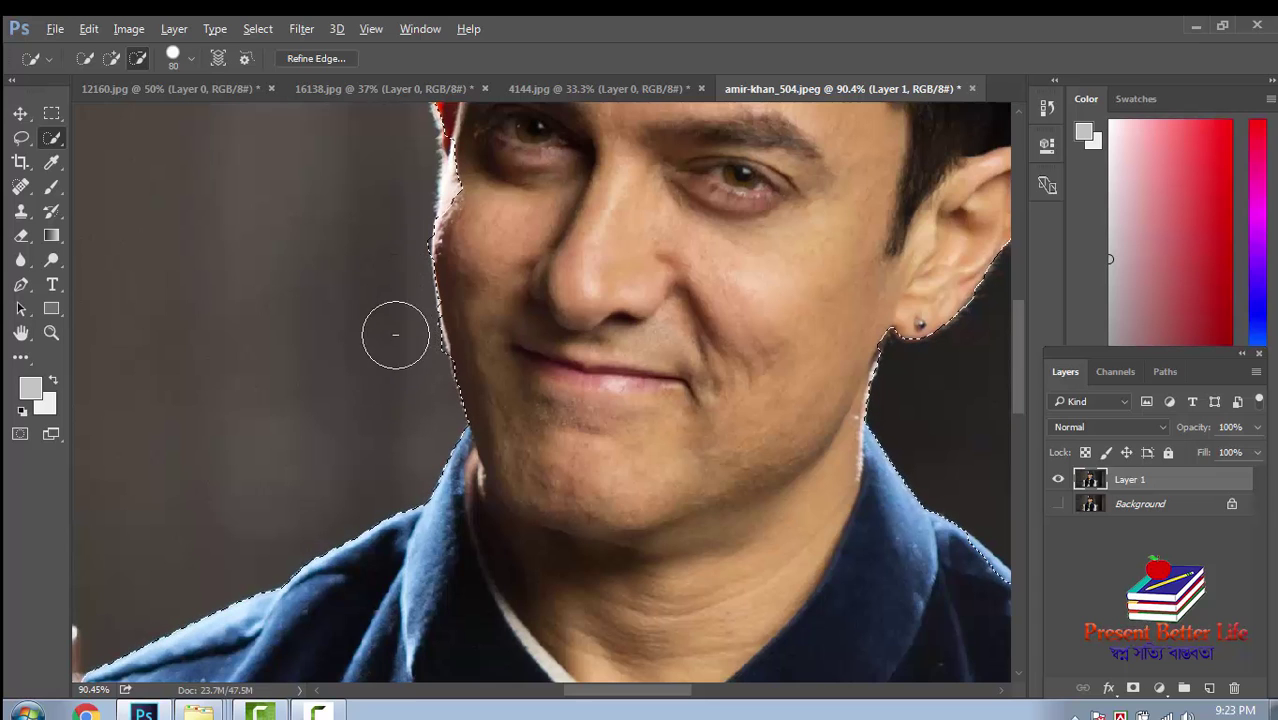
pyautogui.scroll(2, 395, 335)
pyautogui.scroll(2, 417, 403)
pyautogui.scroll(1, 419, 360)
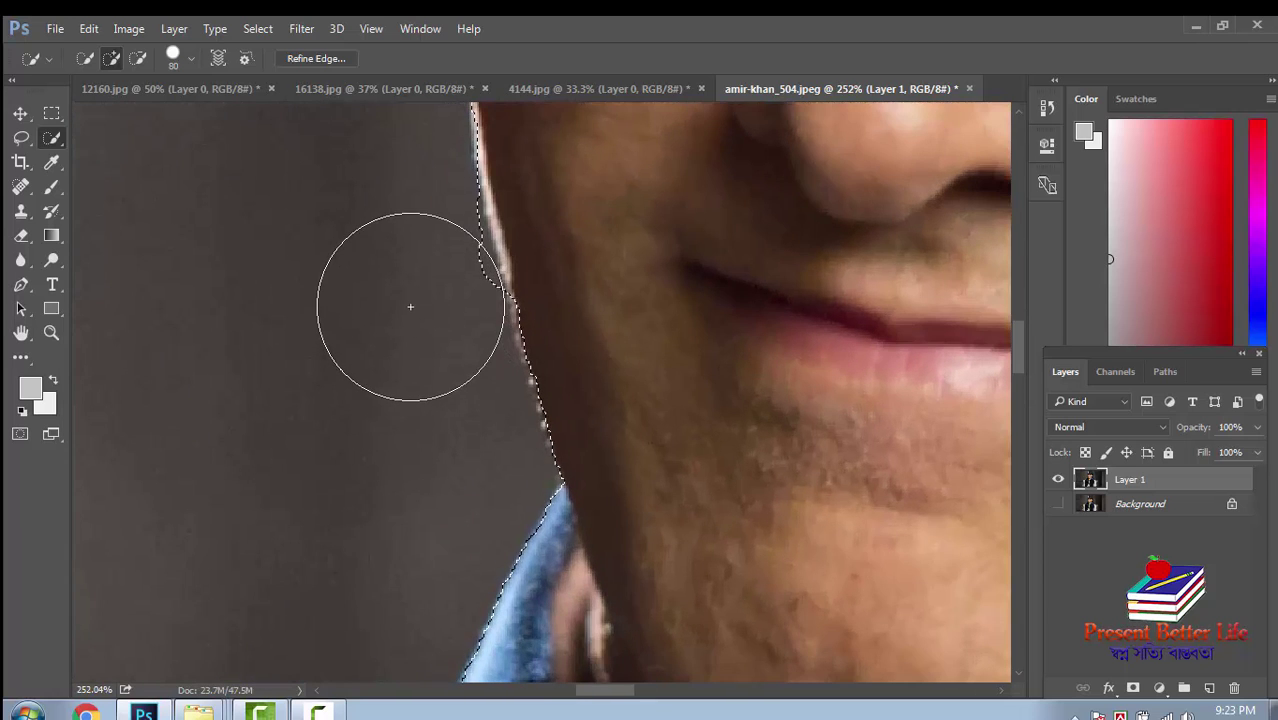
pyautogui.moveTo(410, 307)
pyautogui.mouseDown()
pyautogui.moveTo(405, 294)
pyautogui.moveTo(374, 334)
pyautogui.mouseUp()
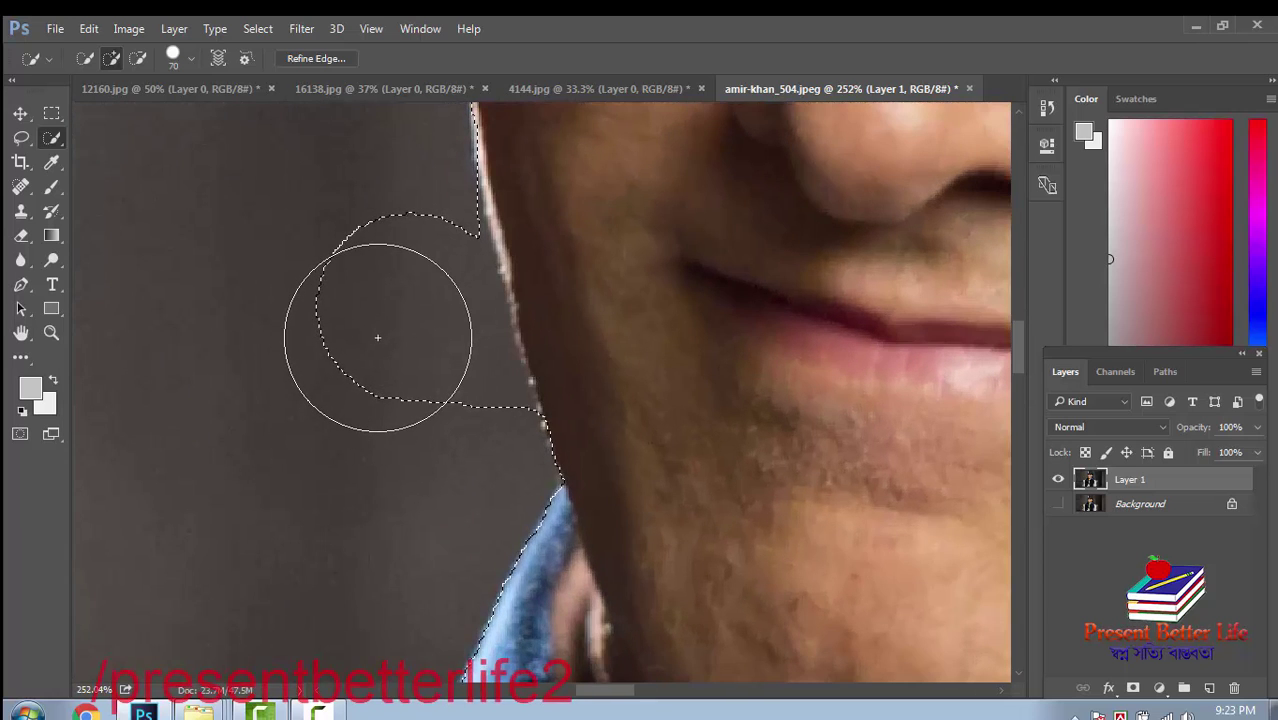
# - With a smaller brush, subtract the background bulge along the jaw and chin
pyautogui.press('[')
pyautogui.press('[')
pyautogui.press('[')
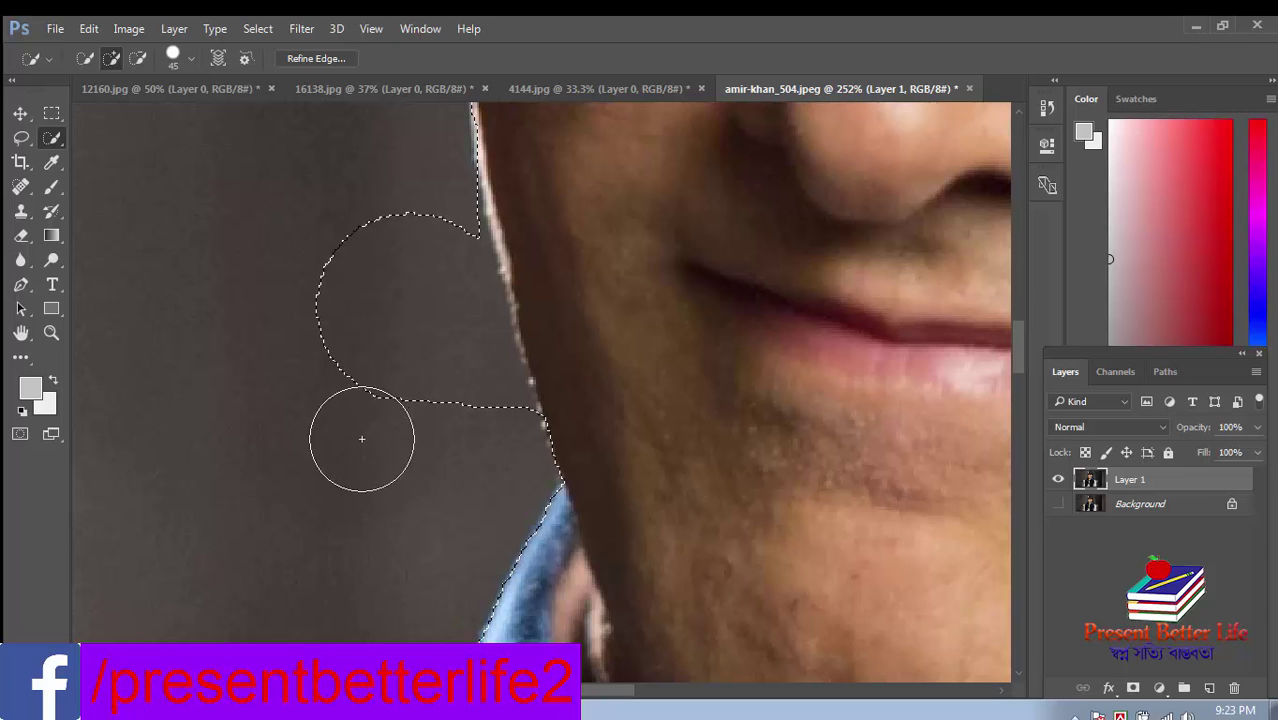
pyautogui.press('alt')
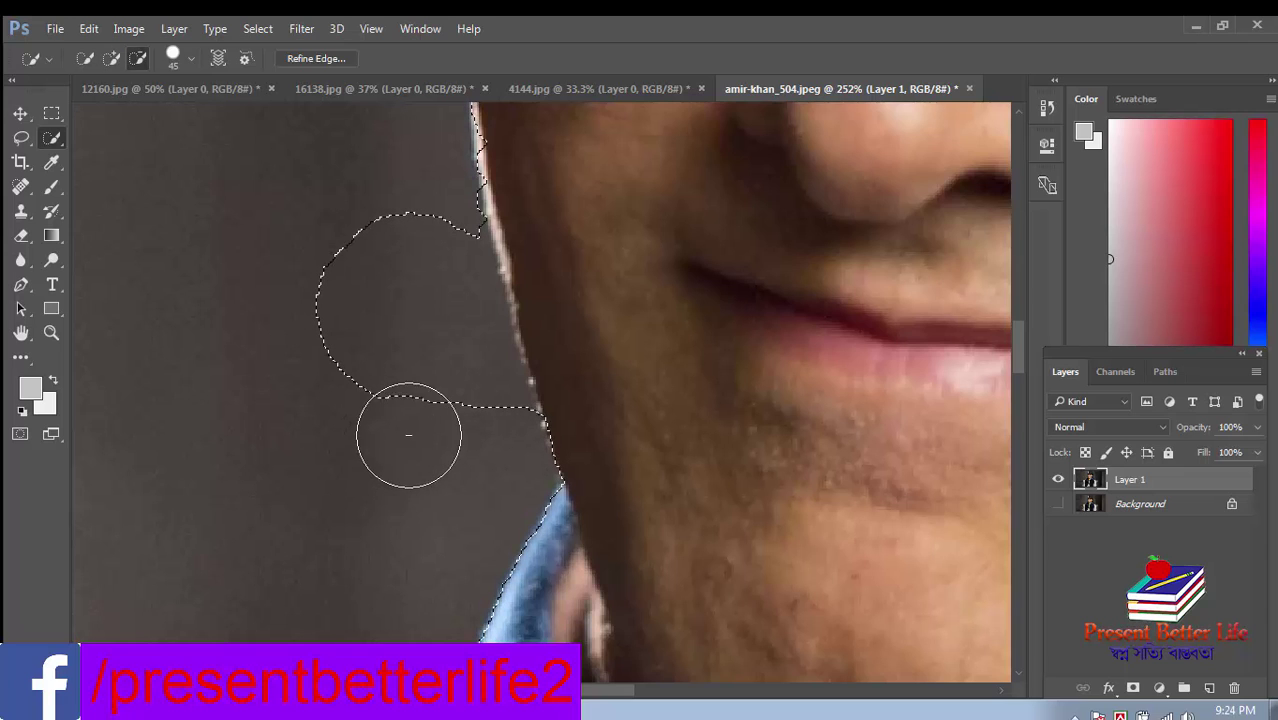
pyautogui.moveTo(408, 435)
pyautogui.mouseDown()
pyautogui.moveTo(442, 337)
pyautogui.moveTo(423, 369)
pyautogui.moveTo(348, 399)
pyautogui.moveTo(394, 222)
pyautogui.moveTo(460, 349)
pyautogui.moveTo(434, 268)
pyautogui.mouseUp()
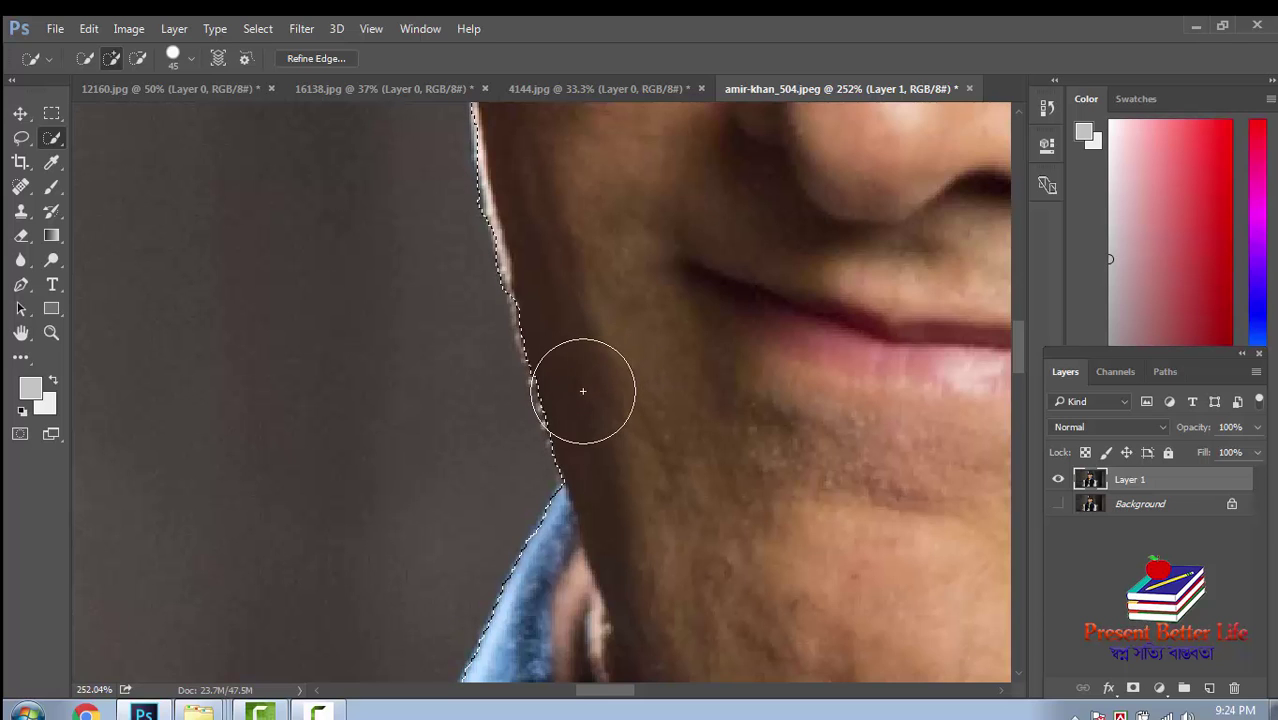
pyautogui.scroll(1, 578, 421)
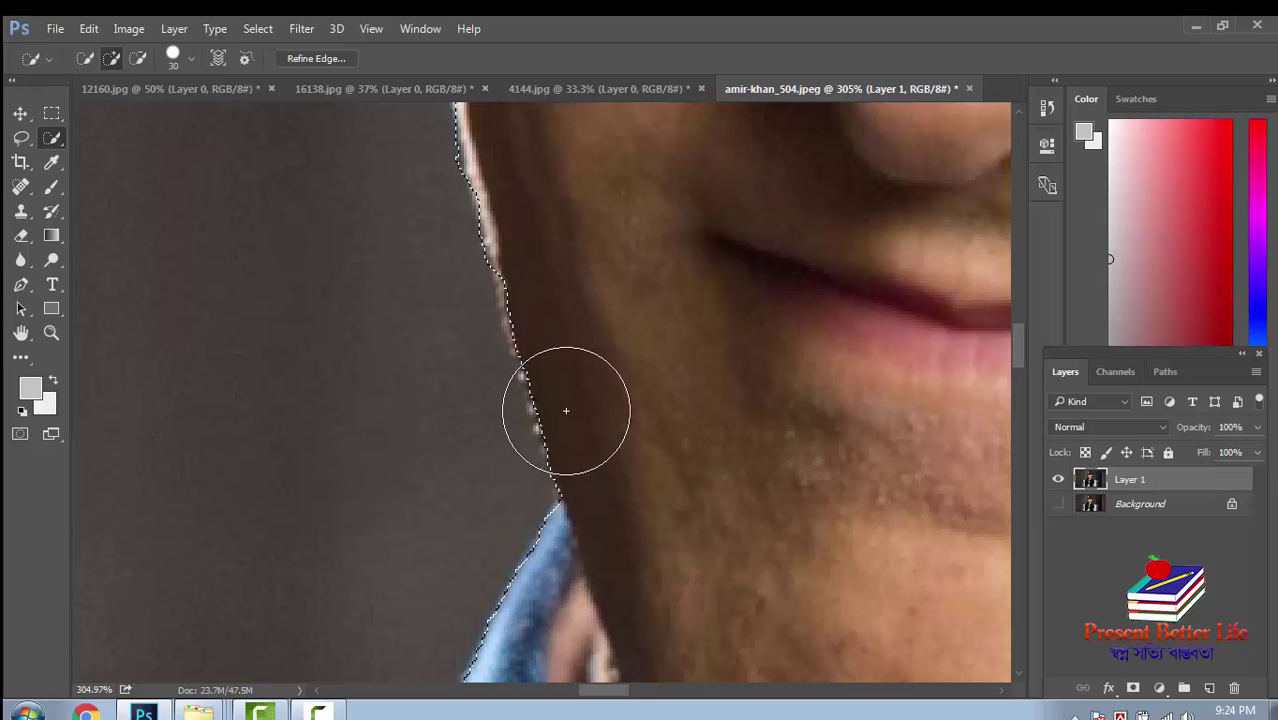
pyautogui.press('[')
pyautogui.press('[')
pyautogui.press('[')
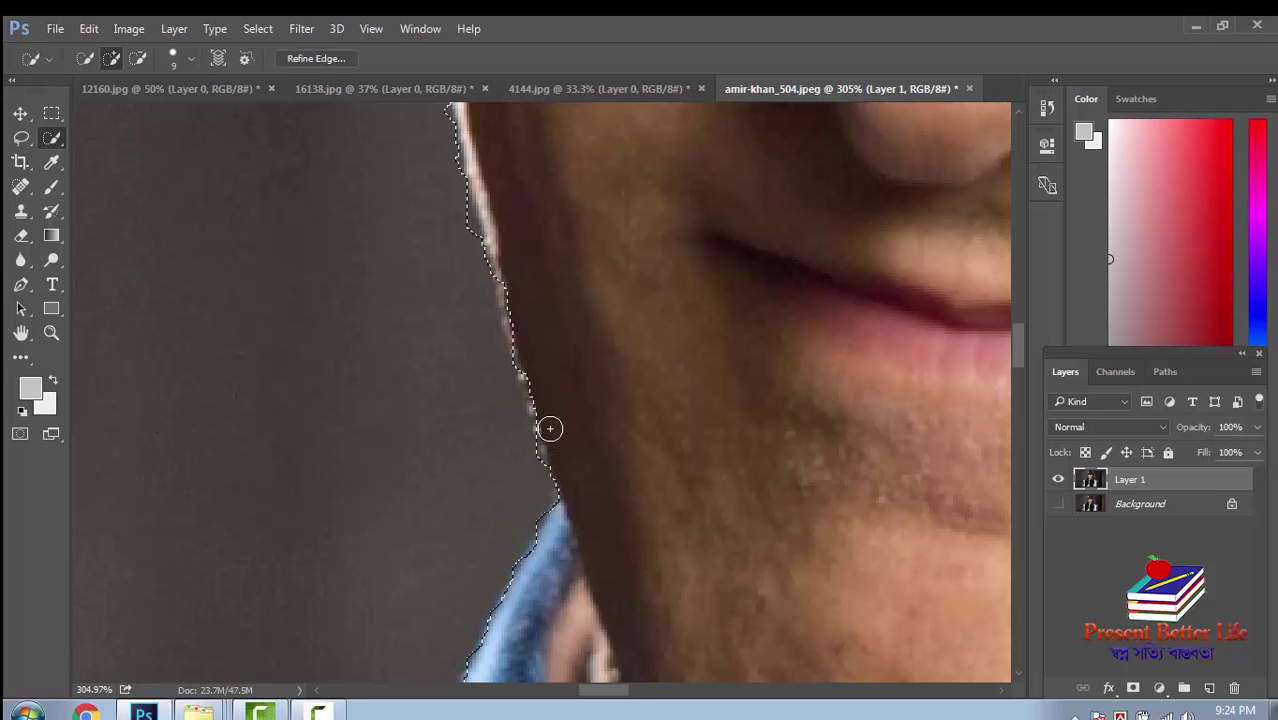
# - Add the hat brim tip to the selection
pyautogui.scroll(-5, 517, 400)
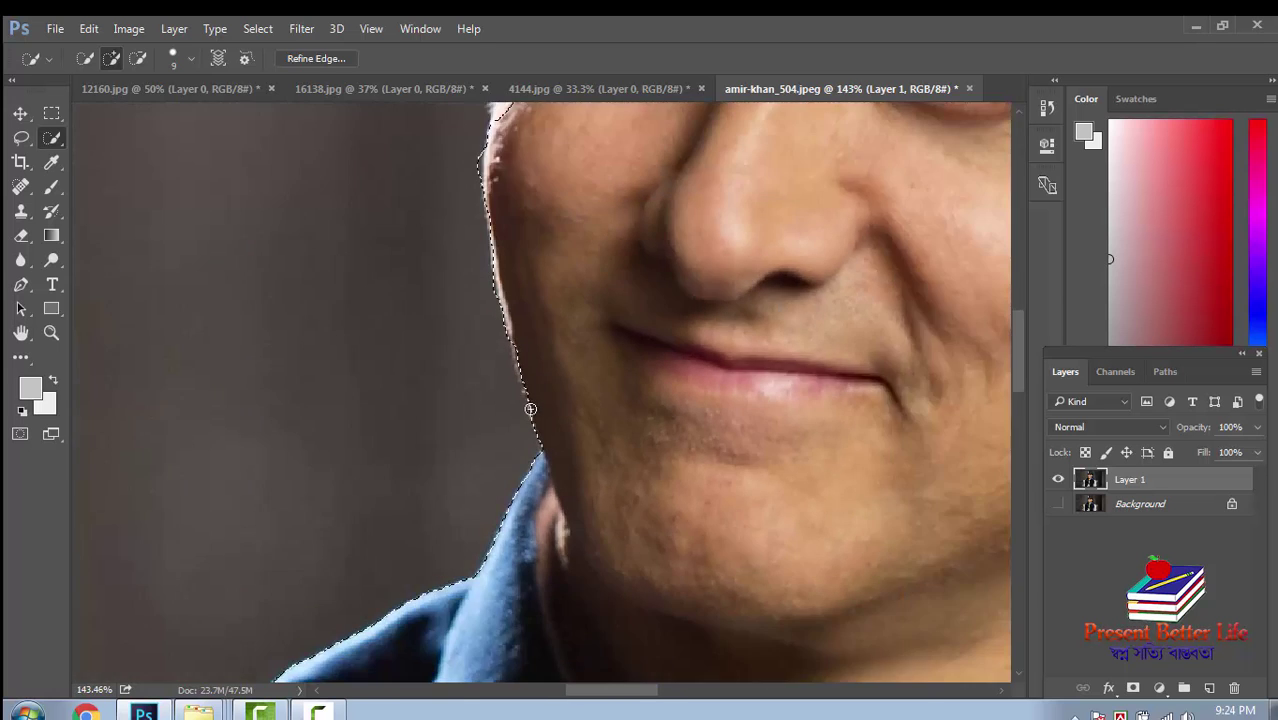
pyautogui.scroll(-4, 517, 400)
pyautogui.moveTo(597, 167); pyautogui.dragTo(485, 485)
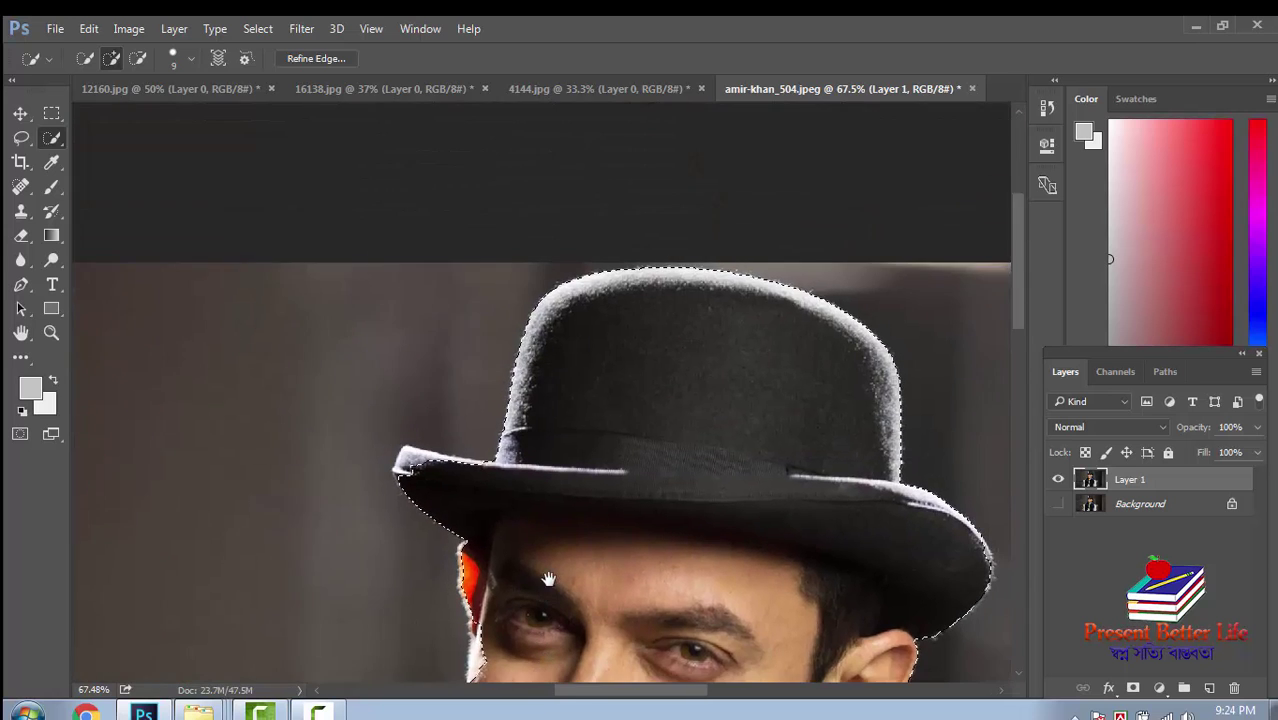
pyautogui.scroll(2, 356, 382)
pyautogui.scroll(2, 356, 382)
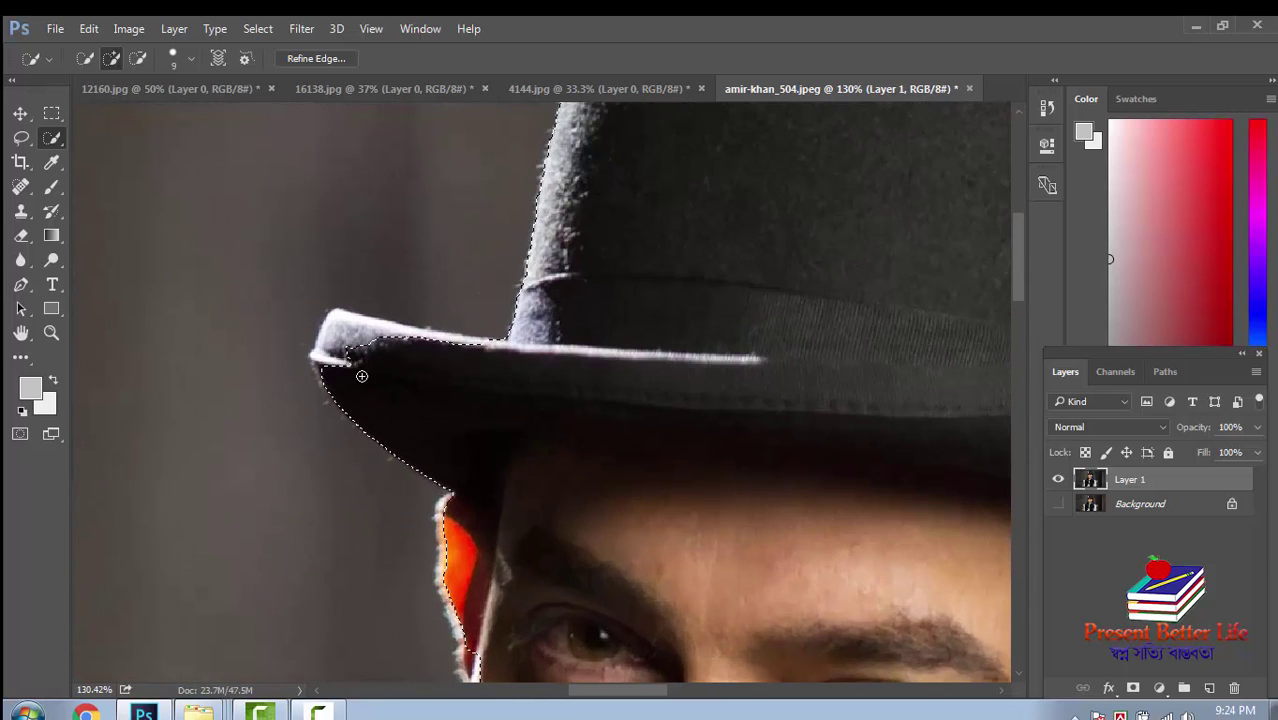
pyautogui.moveTo(347, 352); pyautogui.dragTo(337, 331)
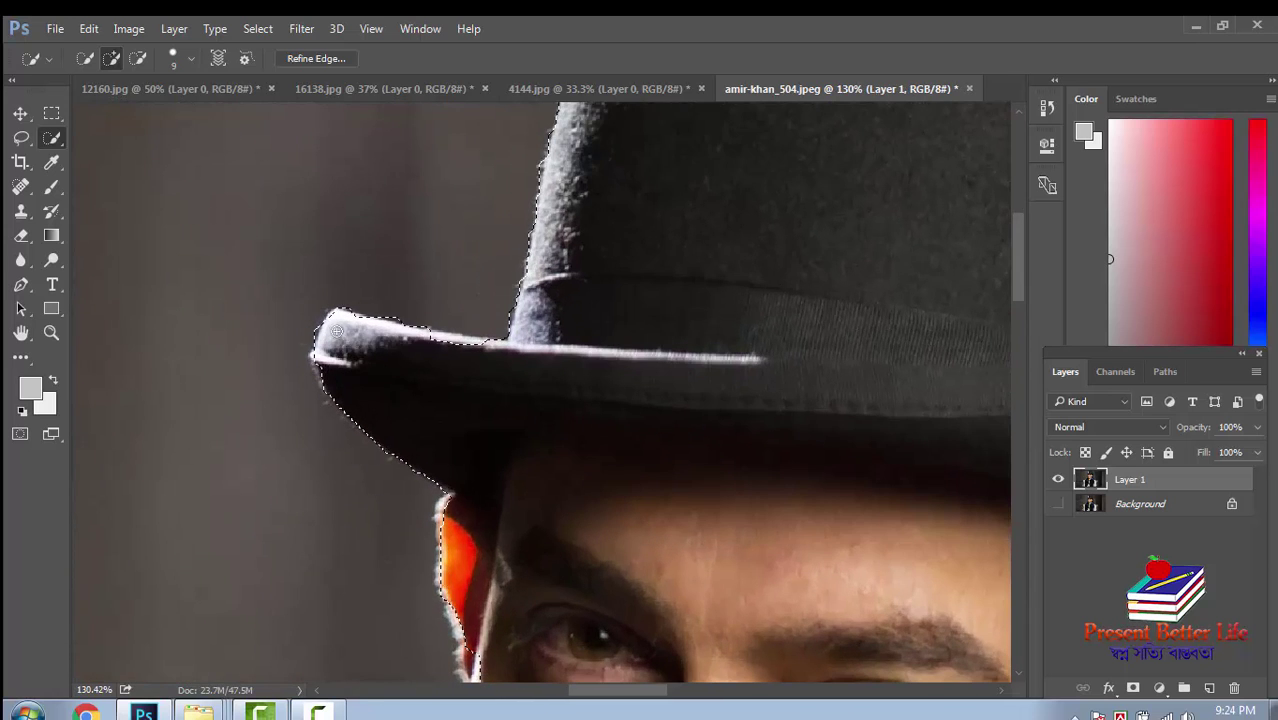
# - Extend the selection along the jacket shoulder edge
pyautogui.scroll(-3, 696, 228)
pyautogui.scroll(1, 491, 309)
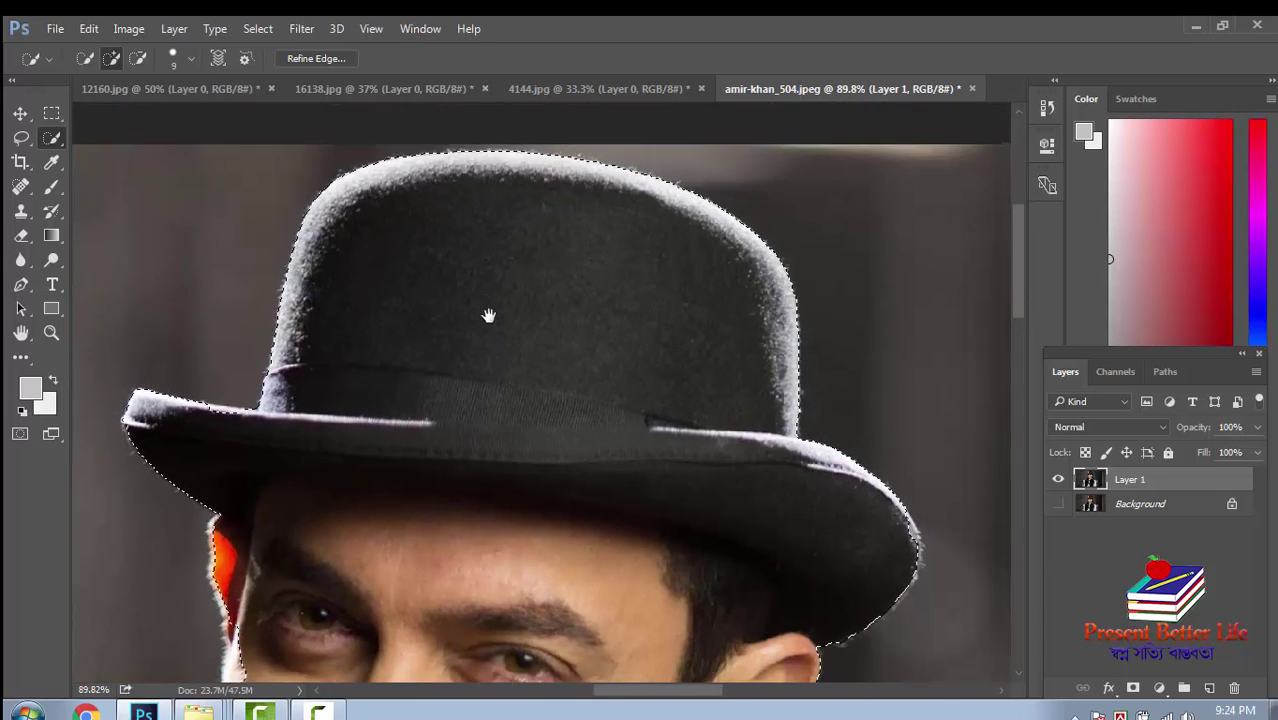
pyautogui.moveTo(491, 309); pyautogui.dragTo(349, 220)
pyautogui.scroll(-2, 600, 290)
pyautogui.scroll(-2, 560, 400)
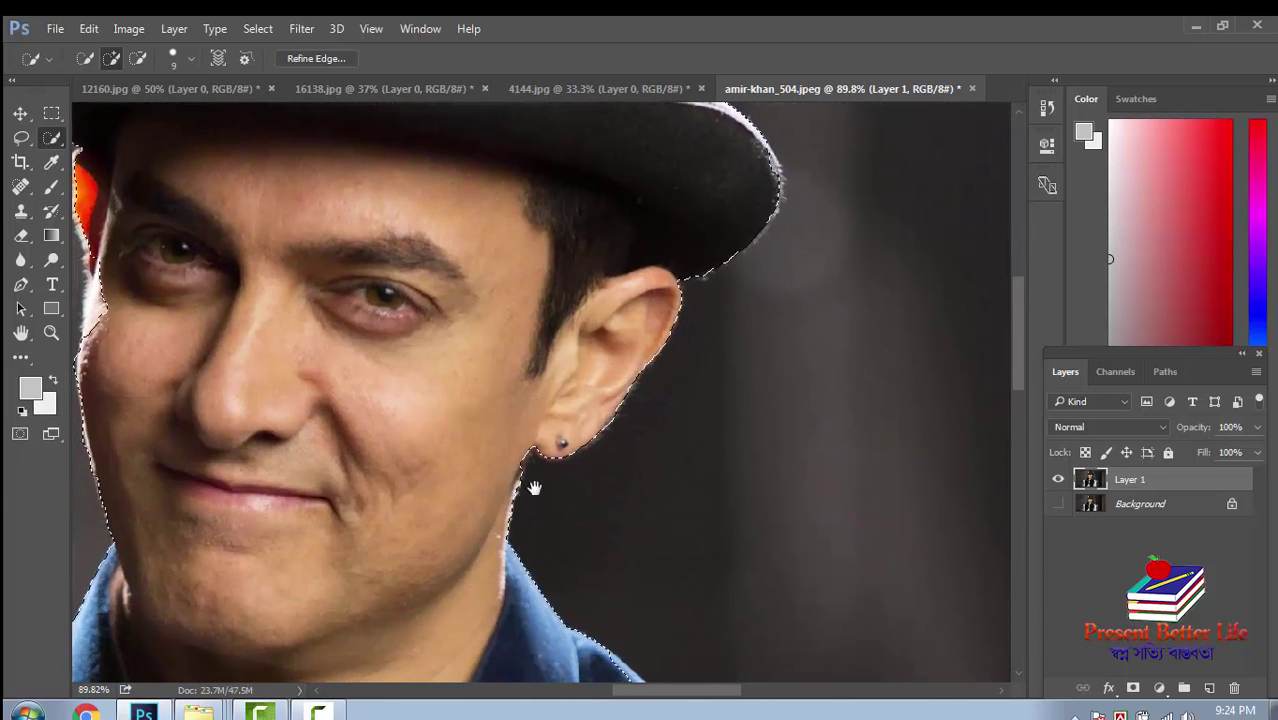
pyautogui.scroll(-2, 557, 282)
pyautogui.scroll(-2, 557, 282)
pyautogui.hscroll(2, 675, 464)
pyautogui.scroll(-2, 584, 499)
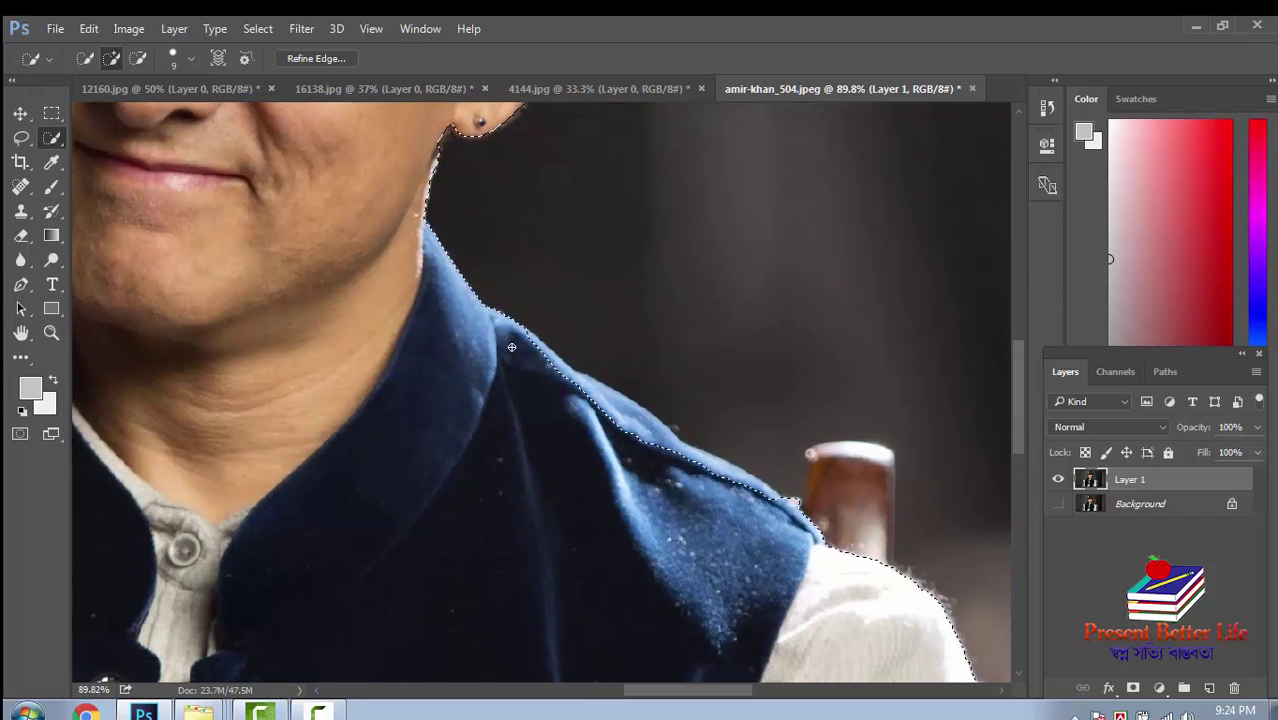
pyautogui.moveTo(512, 327); pyautogui.dragTo(565, 367)
# - Add the brown chair top above one shoulder to the selection
pyautogui.scroll(-2, 797, 575)
pyautogui.hscroll(2, 797, 575)
pyautogui.scroll(1, 590, 400)
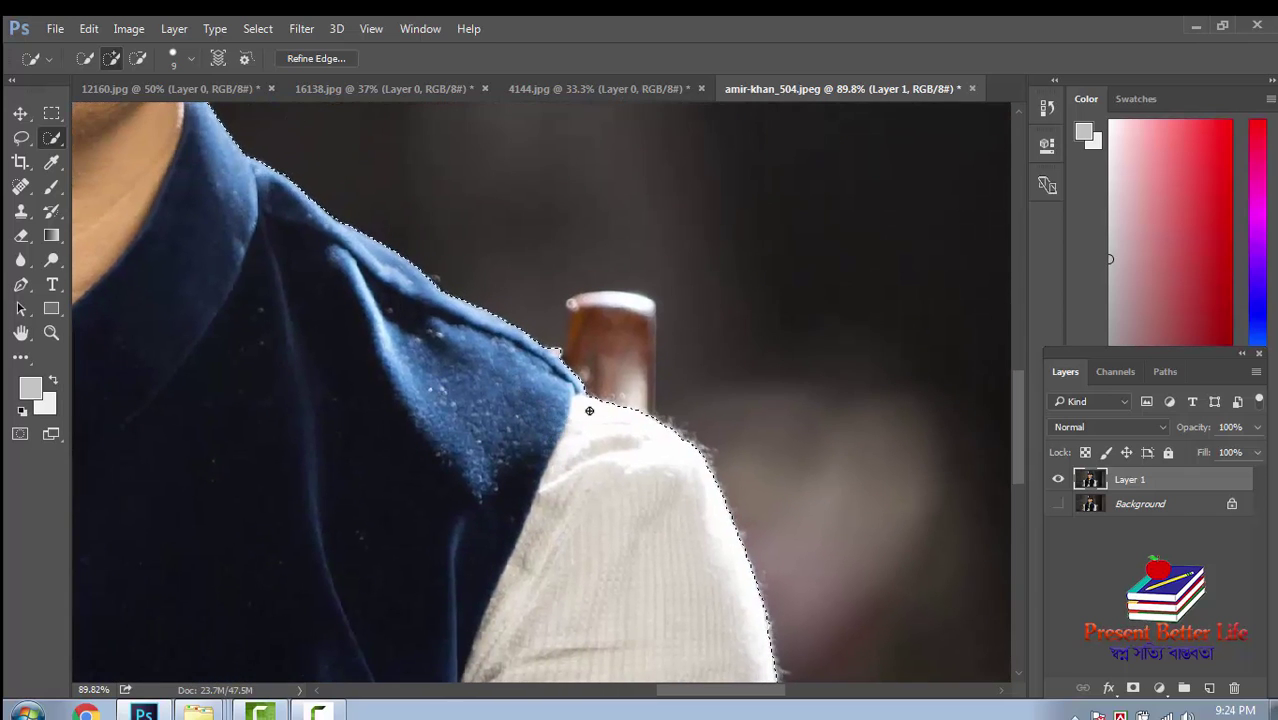
pyautogui.moveTo(600, 340); pyautogui.dragTo(602, 328)
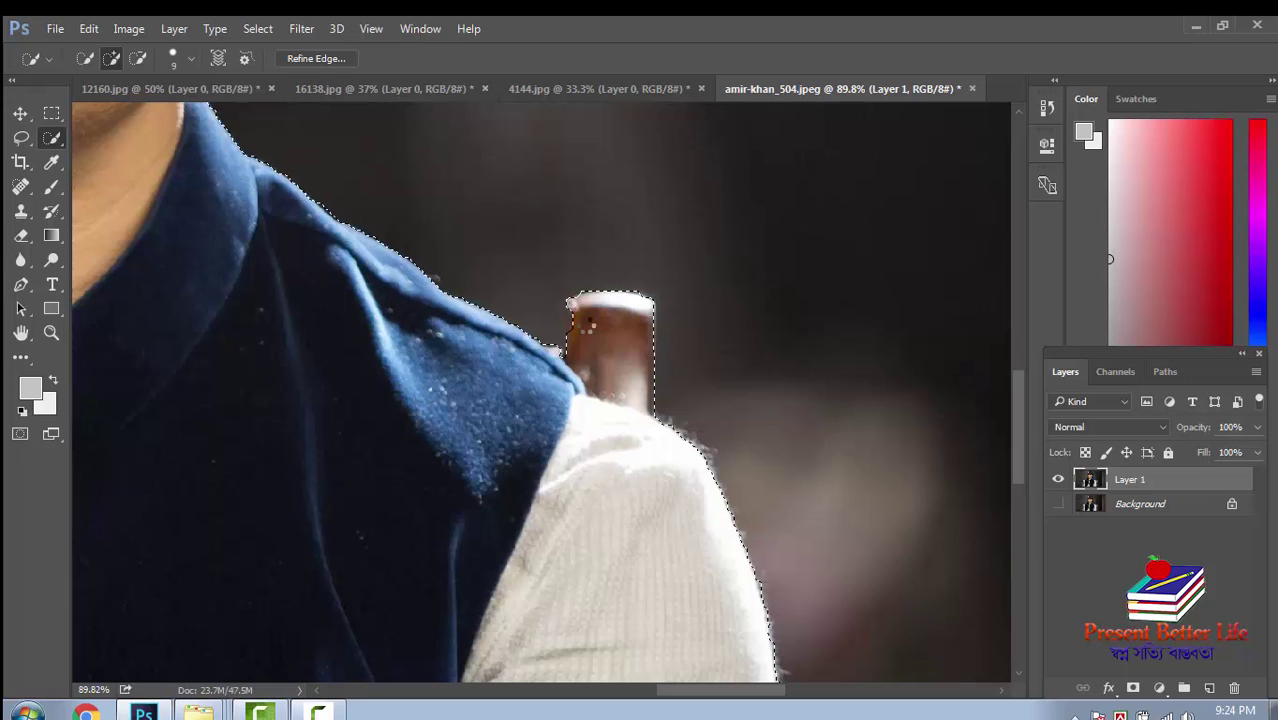
# - Check the lower sleeve, then add the brown chair top above the other shoulder
pyautogui.moveTo(628, 551); pyautogui.dragTo(593, 251)
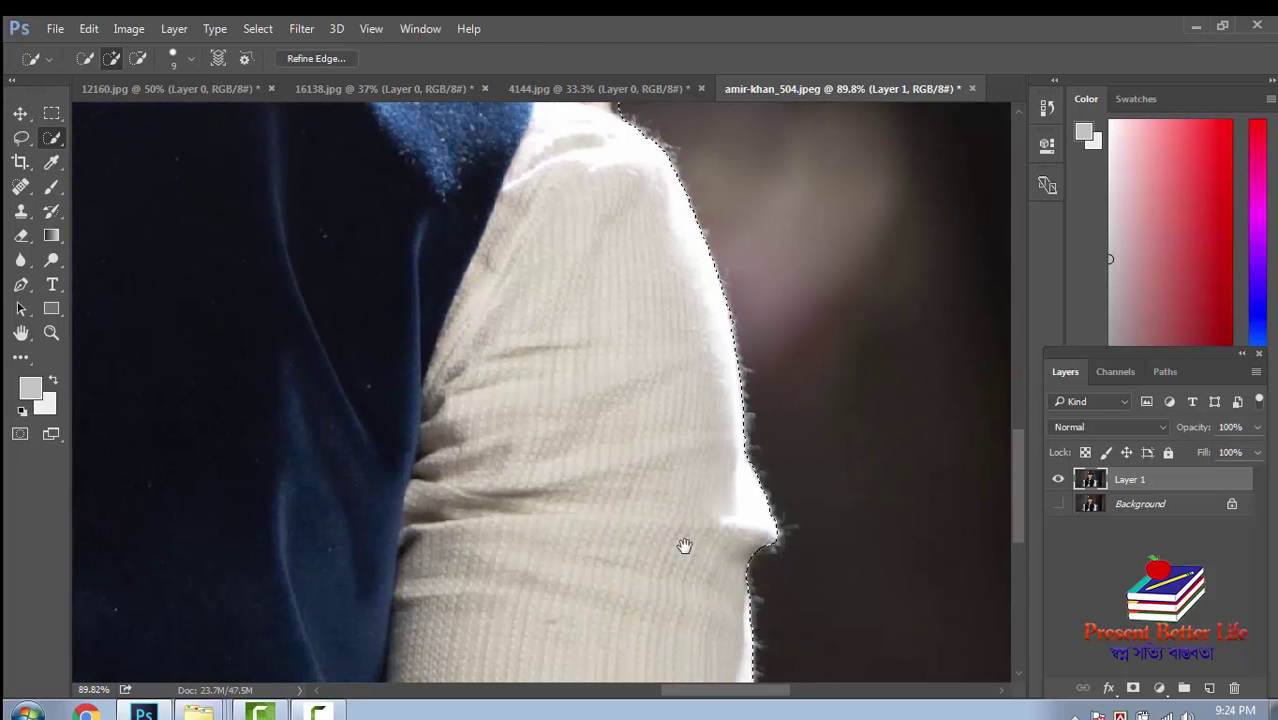
pyautogui.moveTo(684, 545); pyautogui.dragTo(741, 280)
pyautogui.scroll(-3, 613, 375)
pyautogui.scroll(-3, 610, 385)
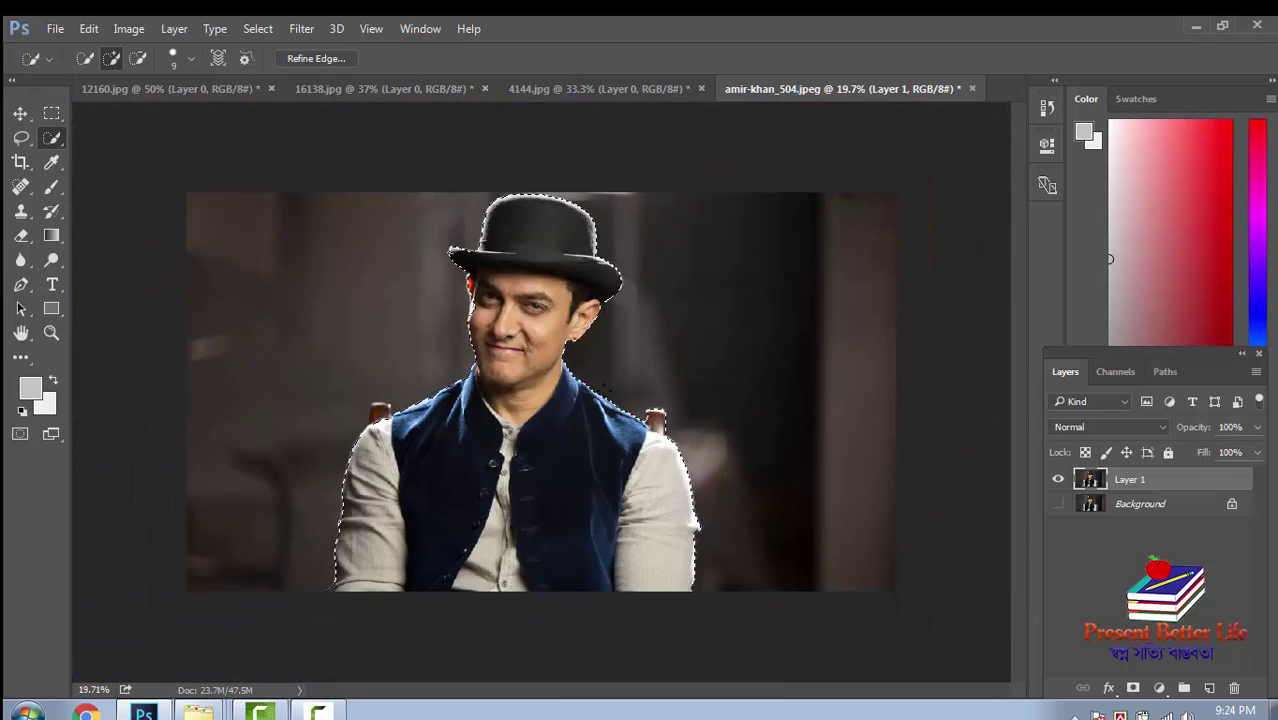
pyautogui.scroll(3, 422, 415)
pyautogui.scroll(2, 422, 415)
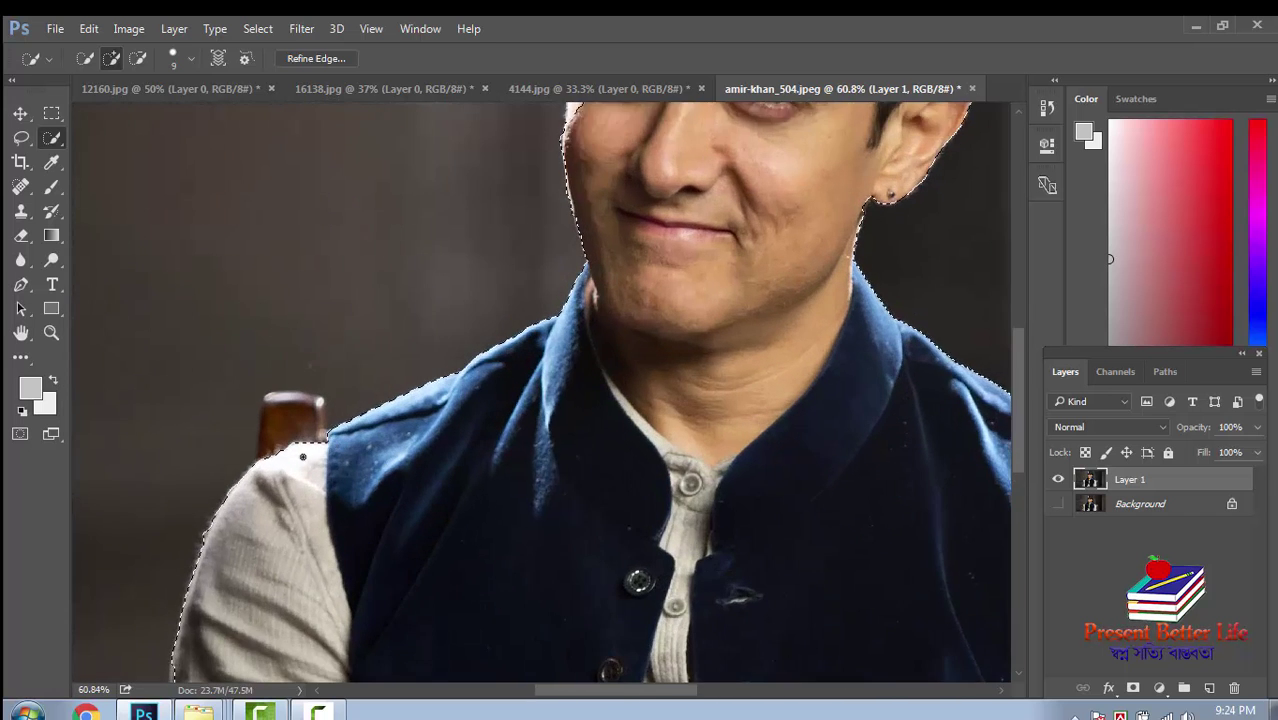
pyautogui.scroll(1, 303, 456)
pyautogui.scroll(2, 294, 452)
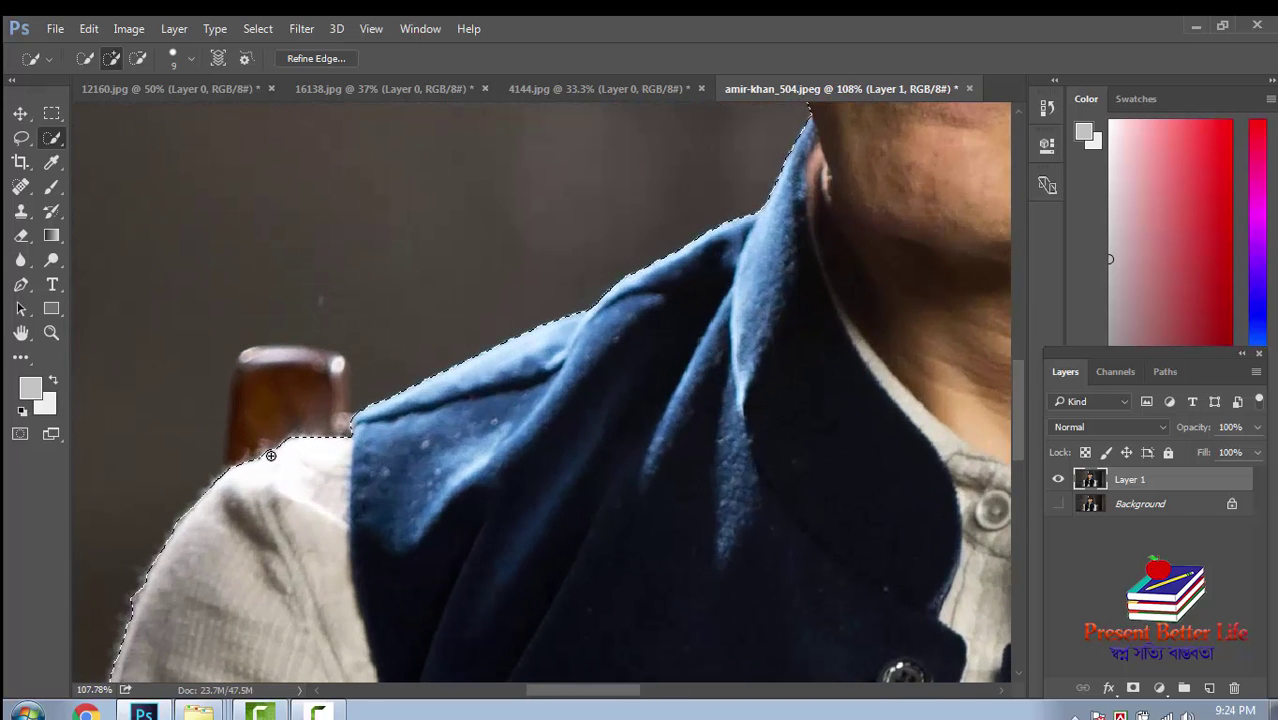
pyautogui.moveTo(270, 455); pyautogui.dragTo(262, 395)
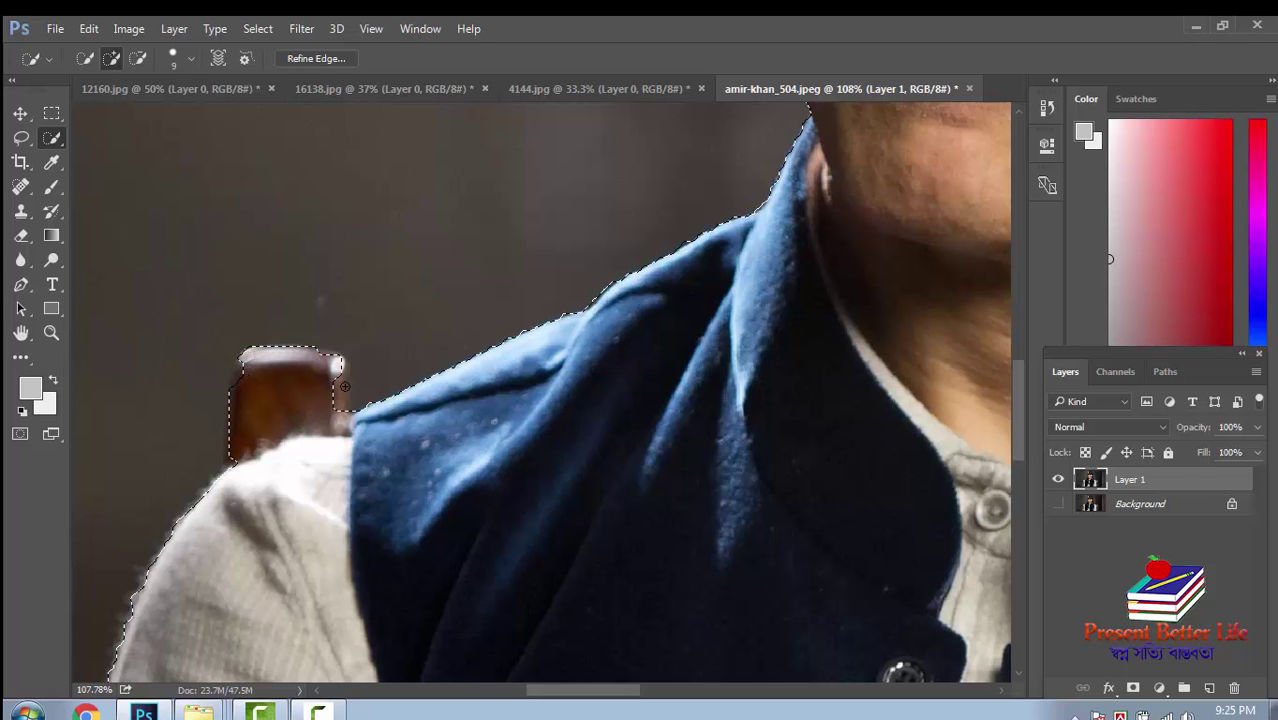
pyautogui.scroll(-2, 262, 443)
pyautogui.scroll(-2, 330, 450)
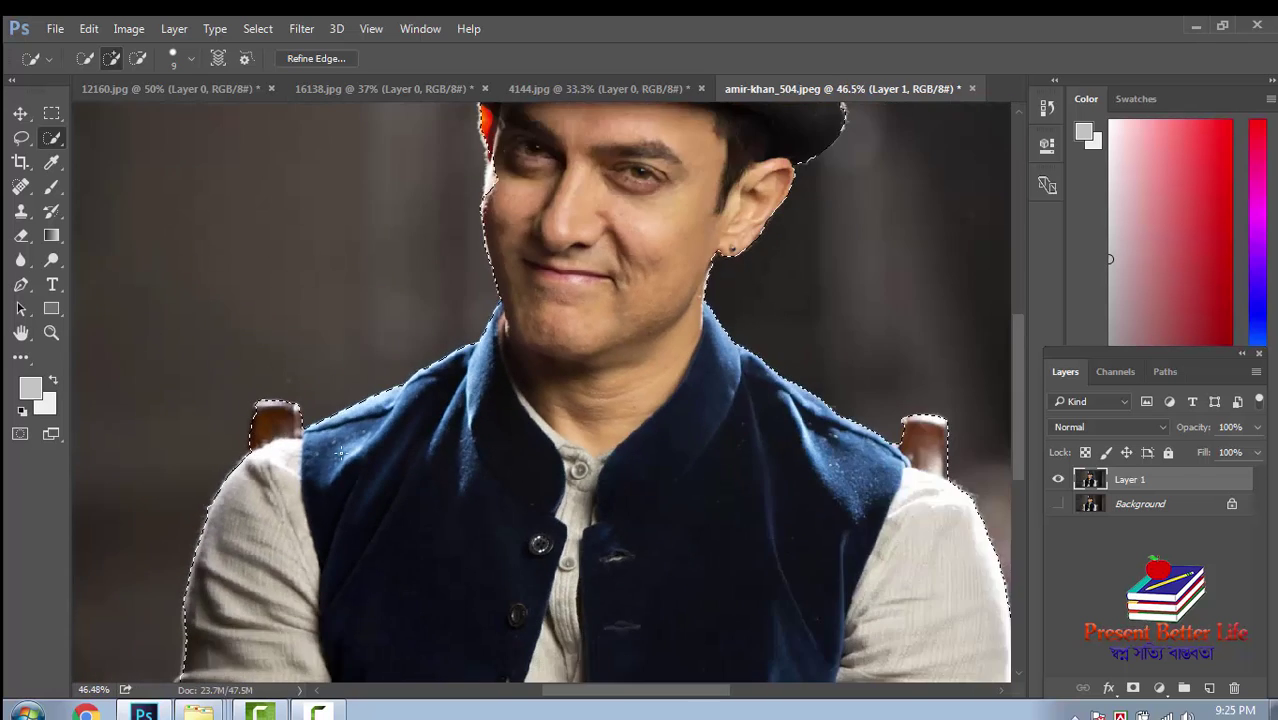
pyautogui.scroll(-1, 450, 470)
pyautogui.scroll(-1, 495, 480)
pyautogui.scroll(-1, 540, 495)
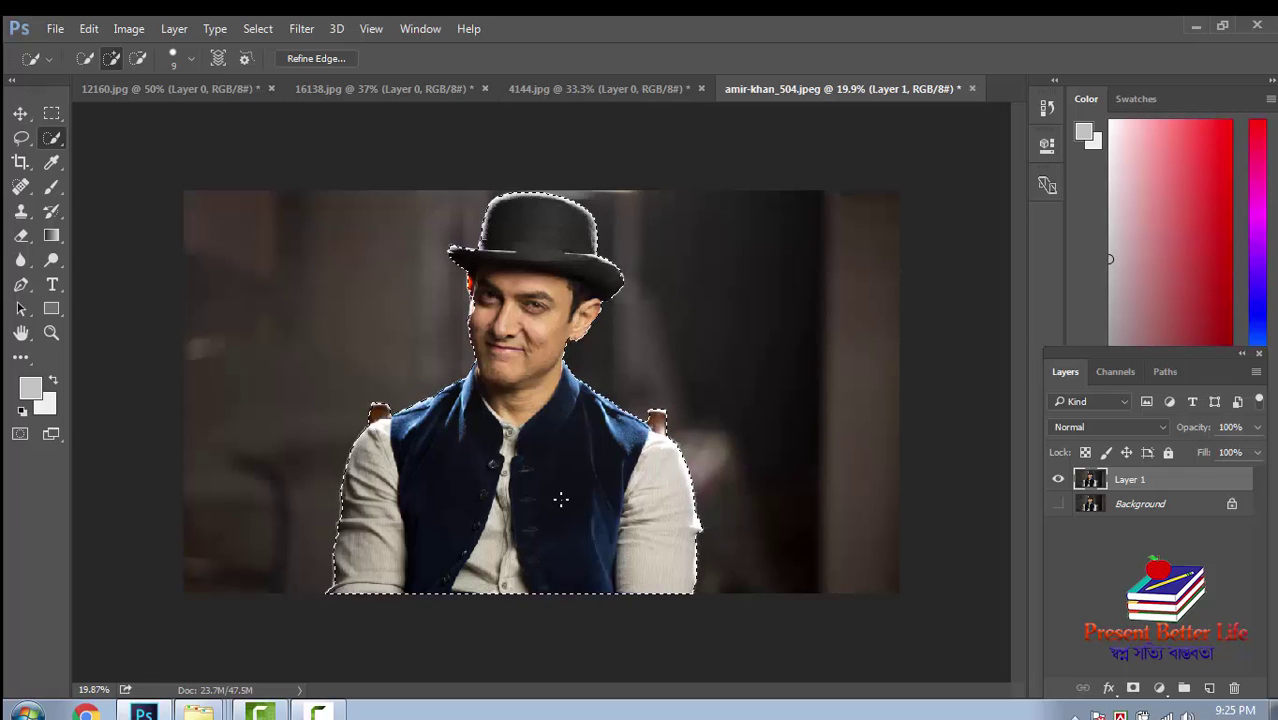
# - Copy the selected man to a new Layer 2 and hide Layer 1, revealing transparency
pyautogui.hotkey('ctrl', 'j')
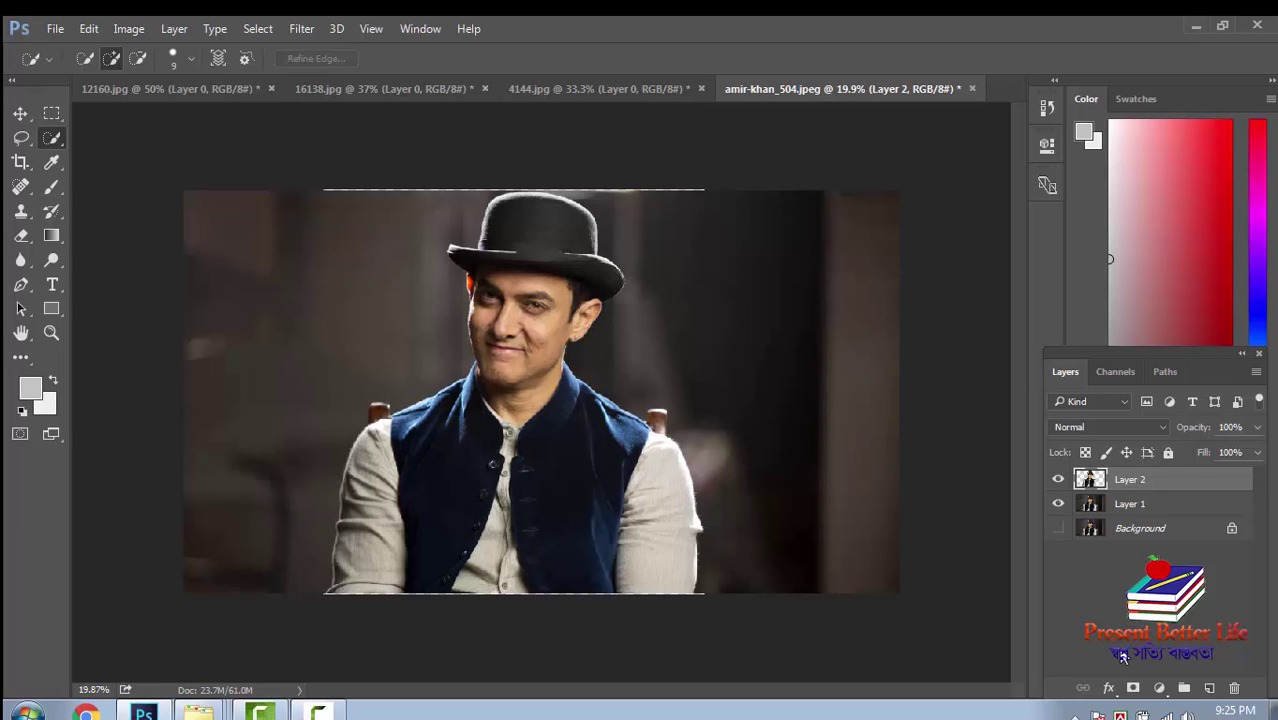
pyautogui.click(1058, 505)
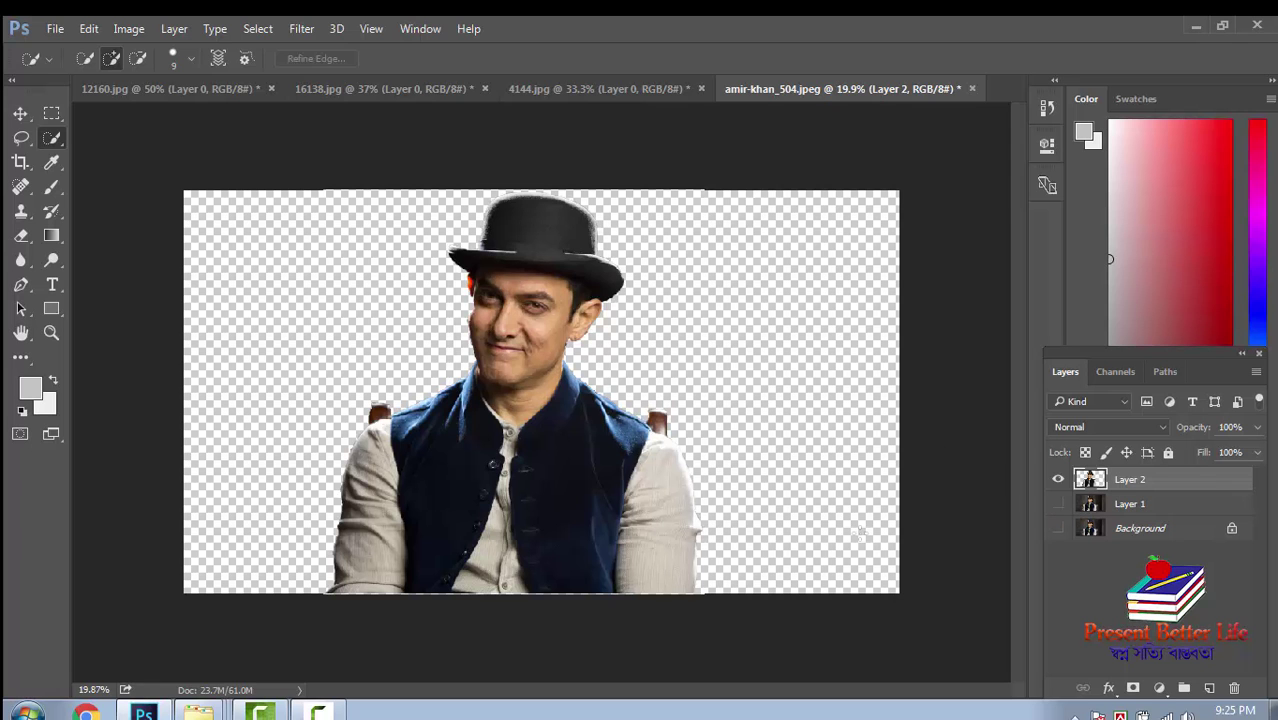
pyautogui.scroll(3, 440, 408)
pyautogui.scroll(-3, 440, 408)
pyautogui.scroll(-2, 511, 427)
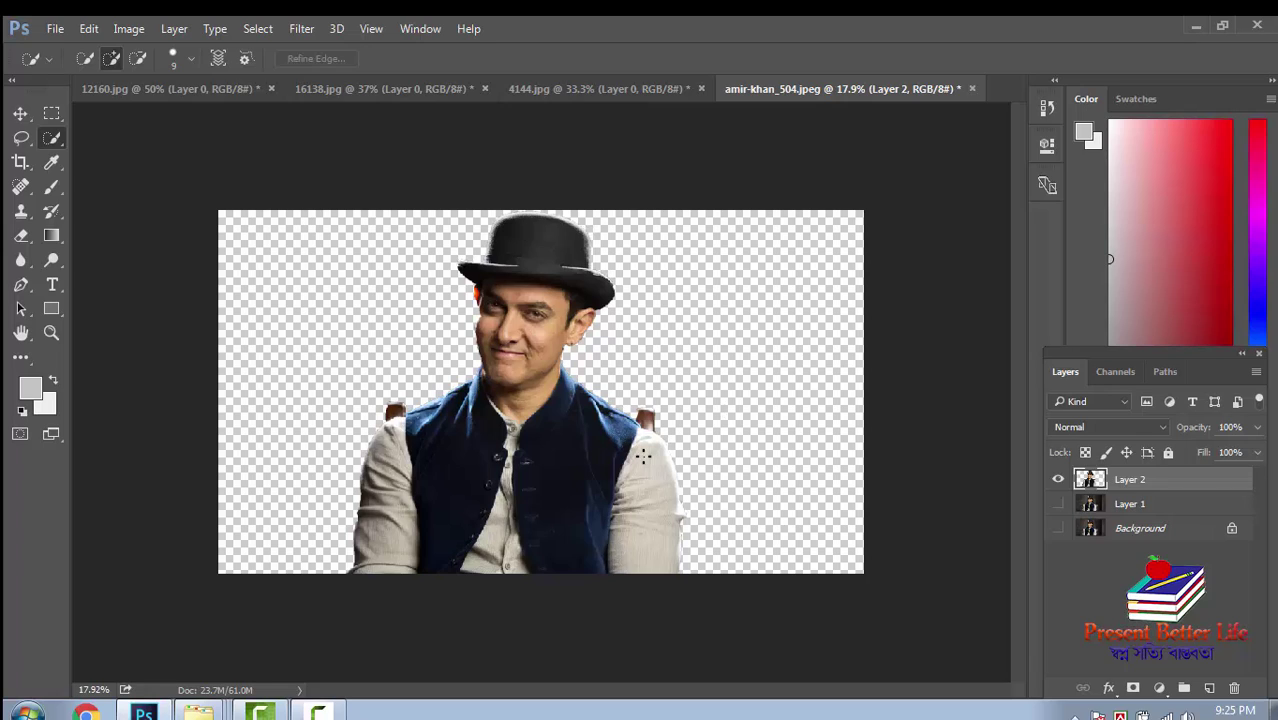
pyautogui.scroll(2, 736, 562)
pyautogui.scroll(1, 736, 562)
pyautogui.scroll(2, 630, 402)
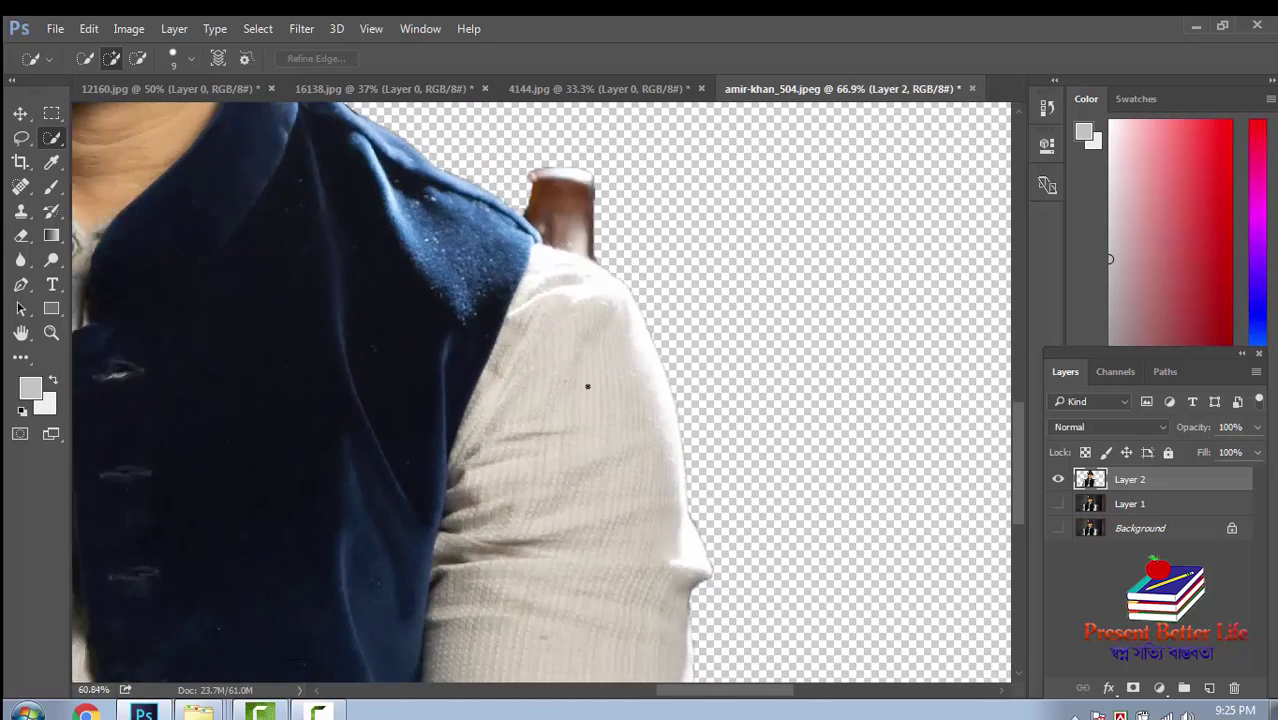
pyautogui.scroll(-2, 587, 386)
pyautogui.scroll(-2, 448, 394)
pyautogui.scroll(-1, 436, 395)
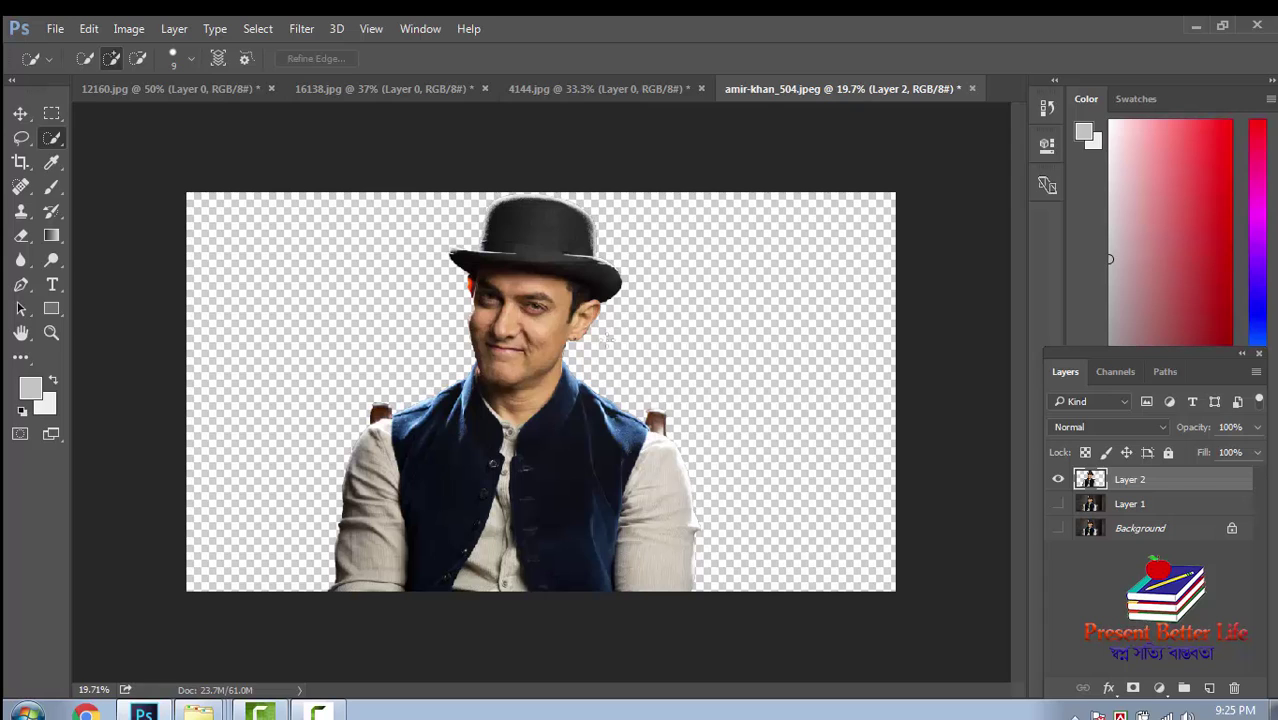
# - Switch to the Move tool to reposition the cut-out man on Layer 2
pyautogui.click(20, 113)
pyautogui.scroll(-1, 430, 335)
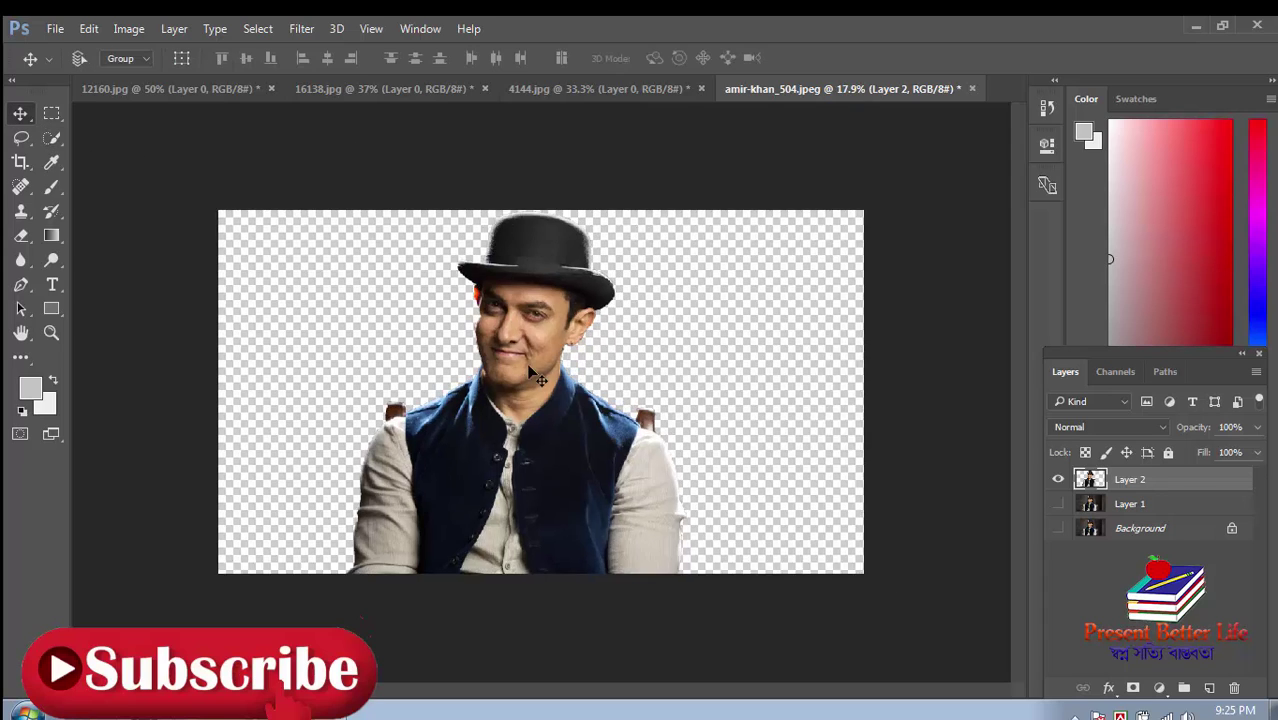
pyautogui.scroll(2, 678, 516)
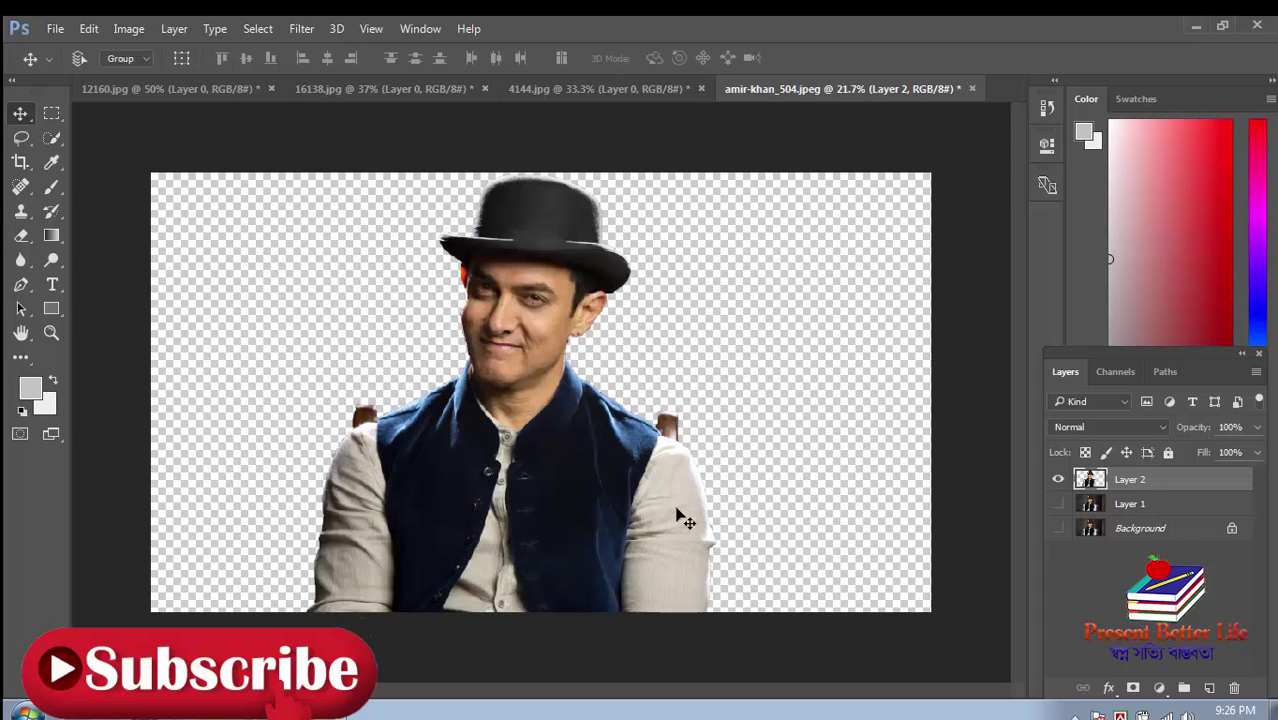